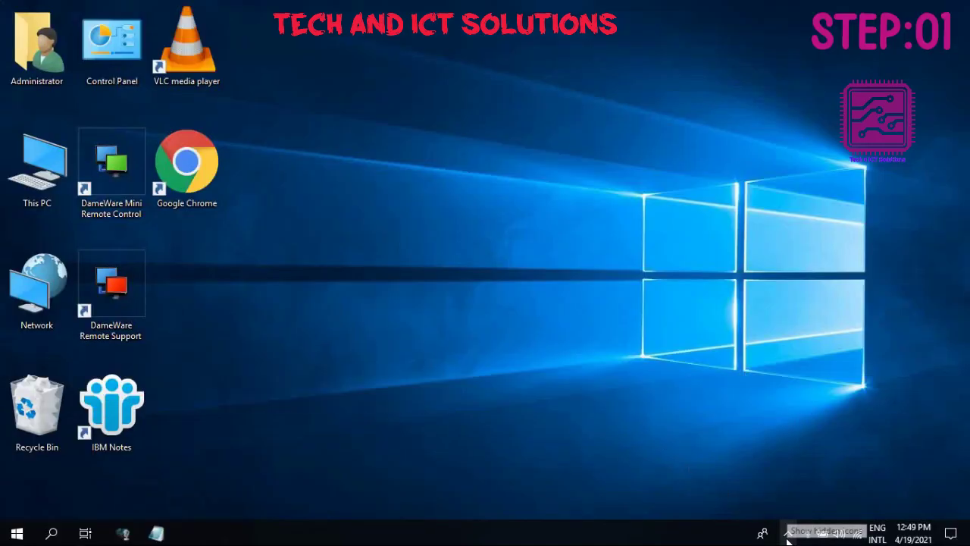
Highlight the Step-1 heading and the 'windows + R' instruction in the Notepad notes.
left_click(156, 533)
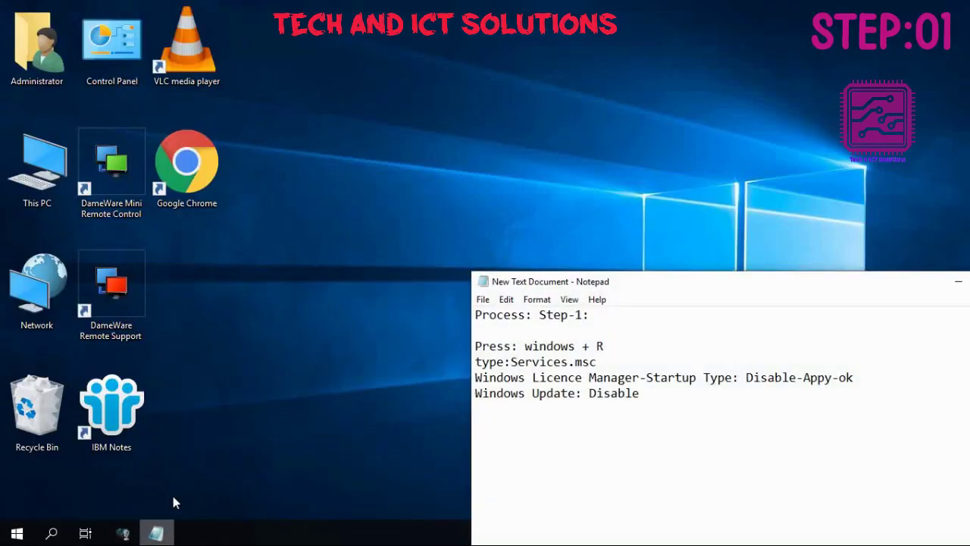
left_click(607, 318)
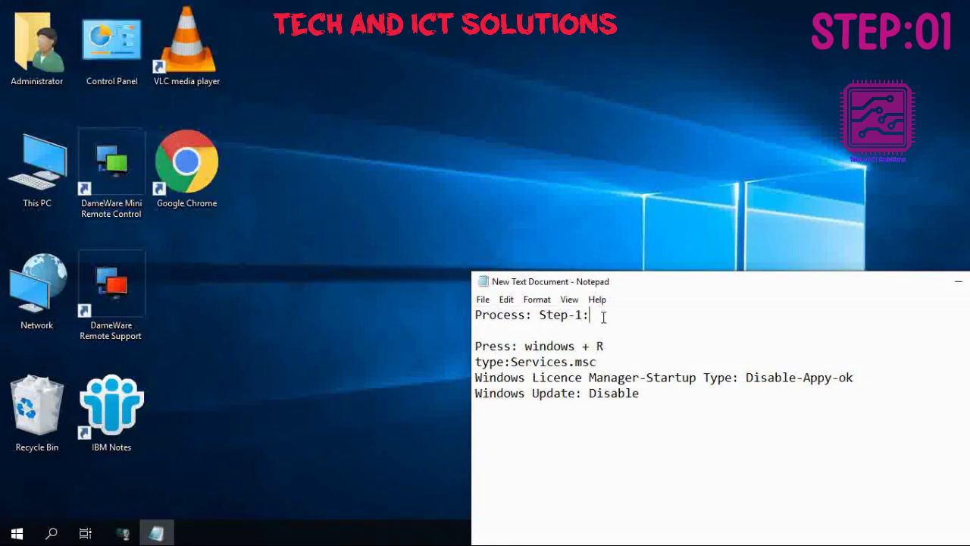
left_click_drag(603, 316, 472, 317)
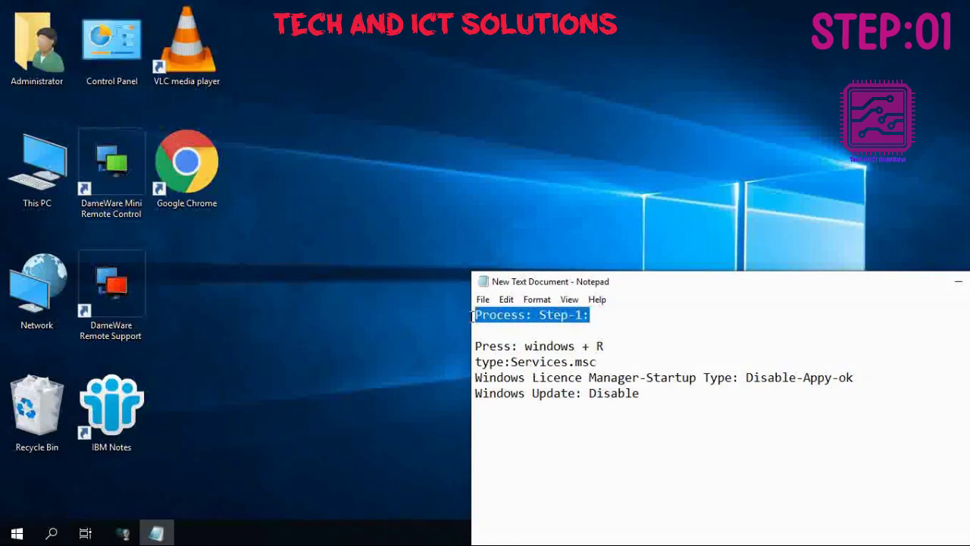
left_click(645, 350)
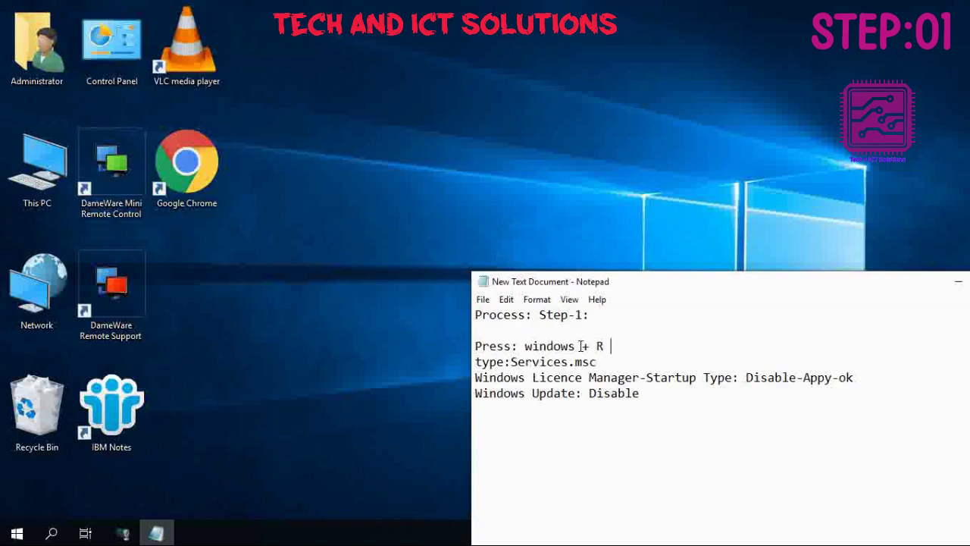
left_click_drag(624, 346, 476, 347)
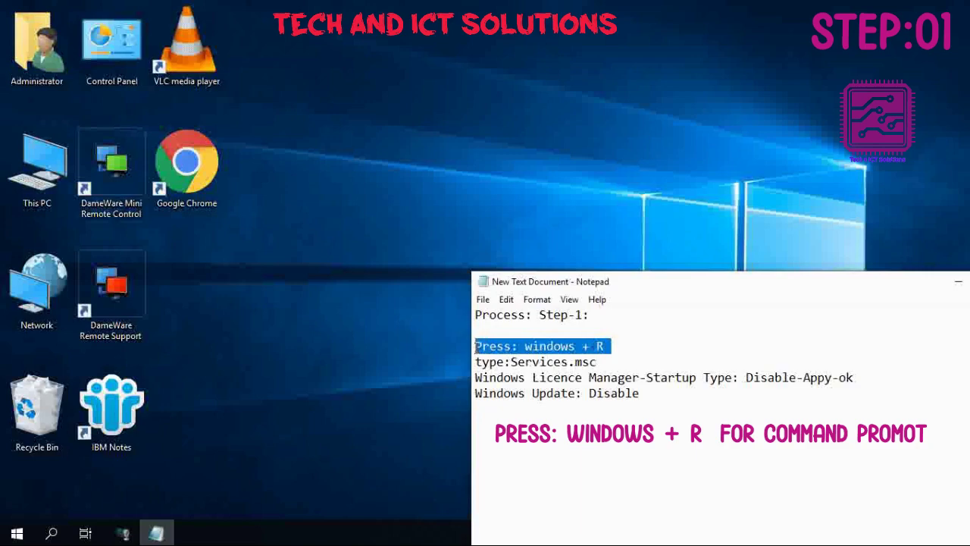
left_click(247, 410)
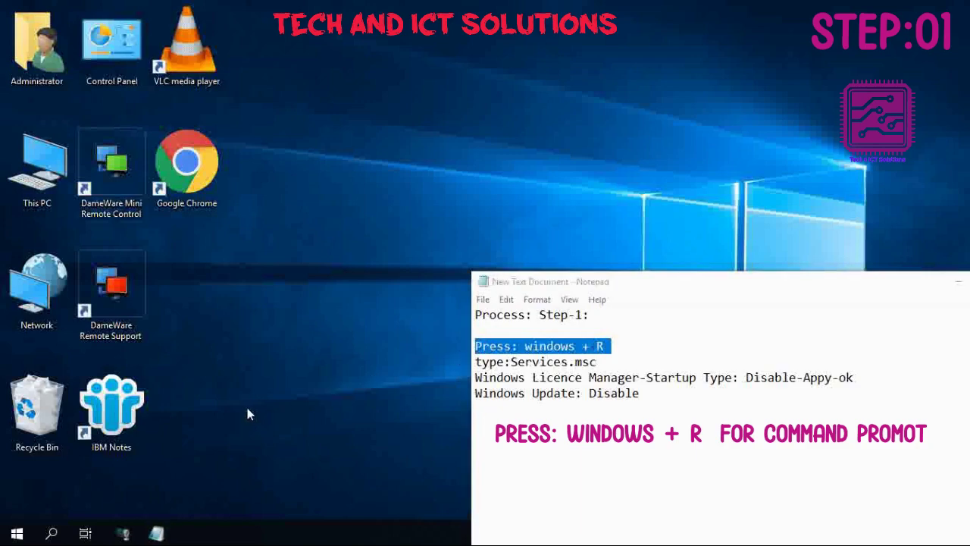
Open the Run dialog and run Services.msc.
key("super+r")
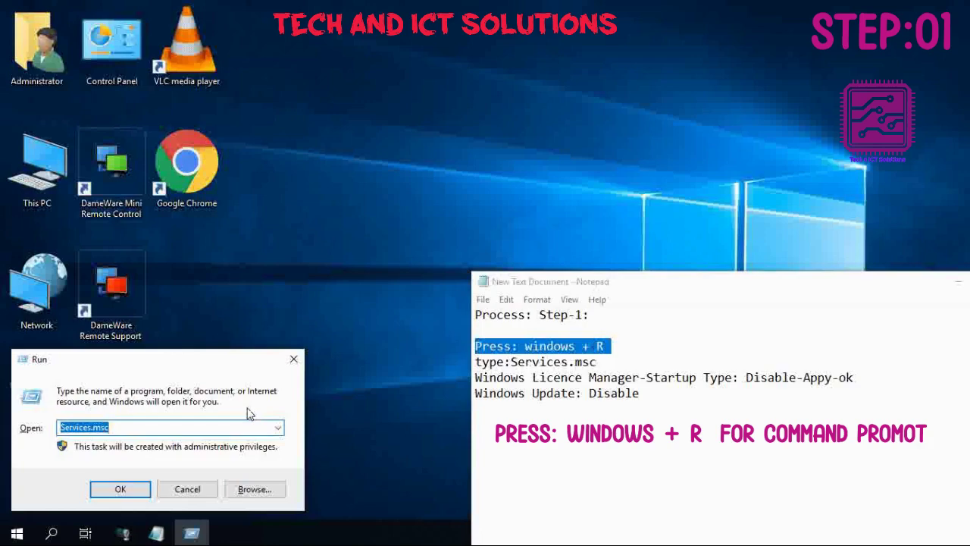
left_click(603, 362)
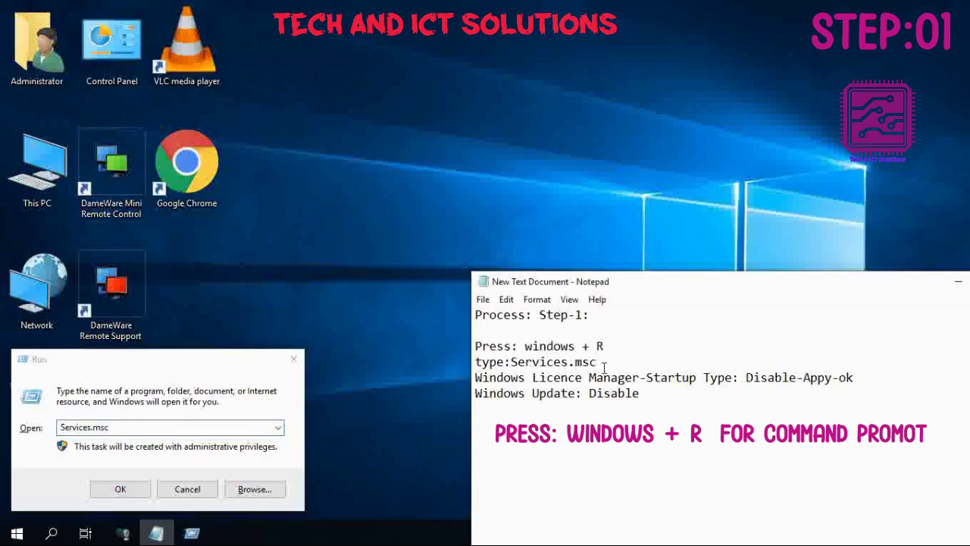
left_click_drag(604, 366, 513, 368)
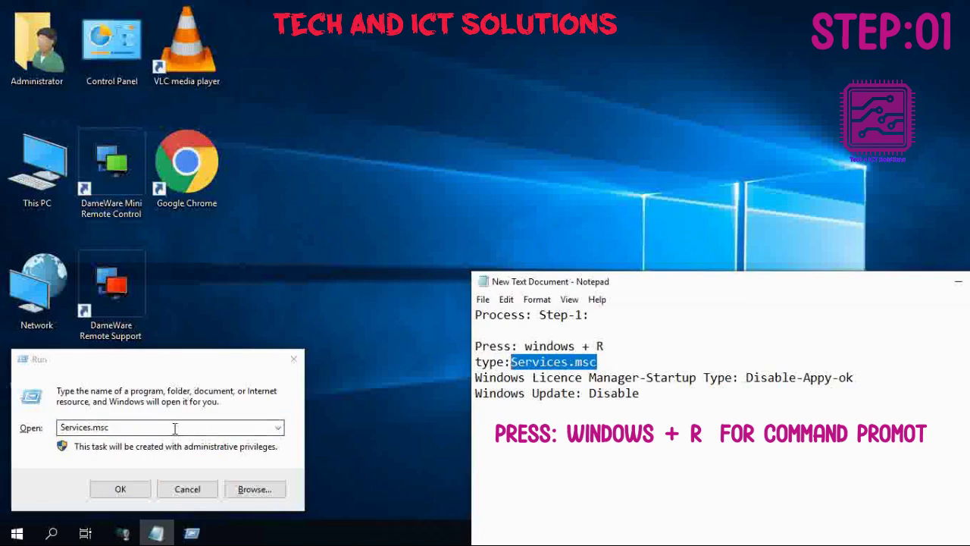
left_click(137, 427)
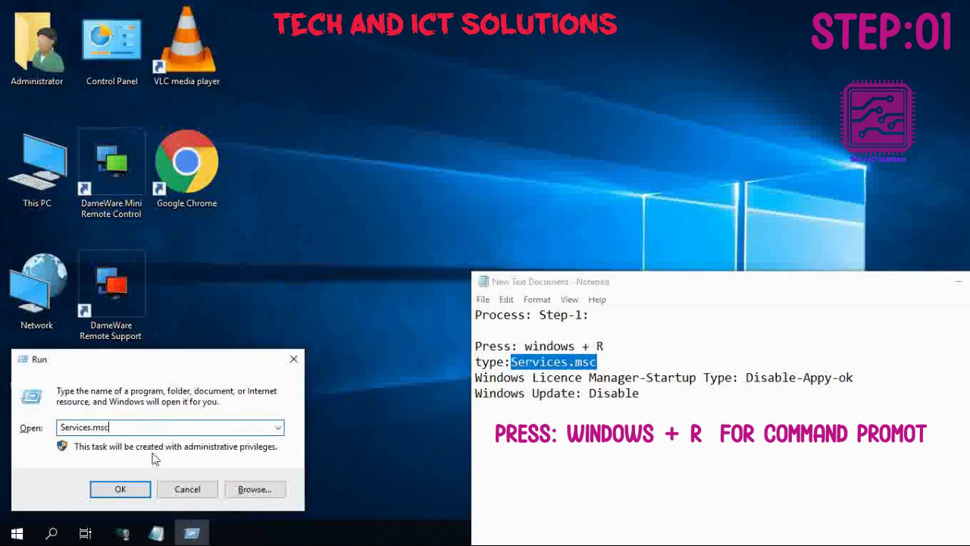
left_click(121, 490)
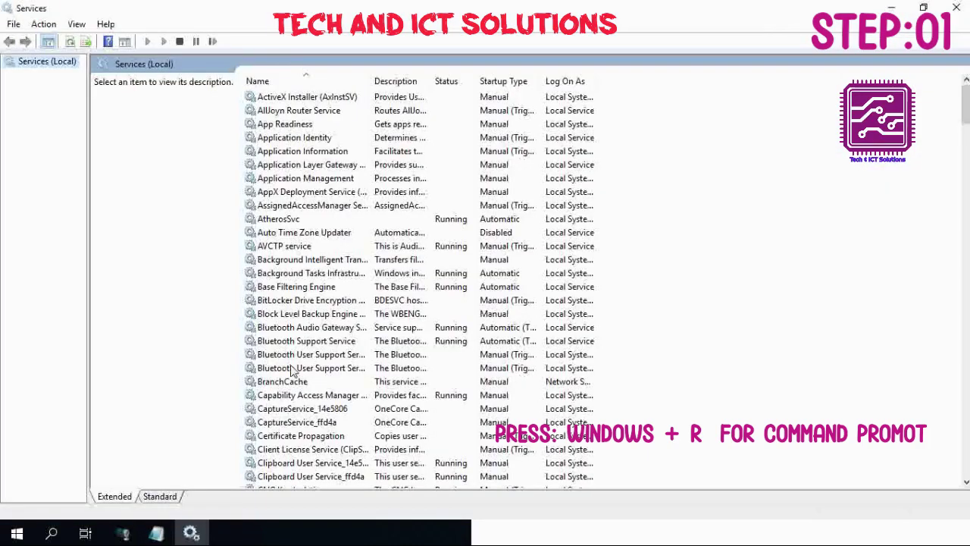
Open the properties of Windows License Manager Service from the Services list.
left_click(156, 533)
left_click(560, 425)
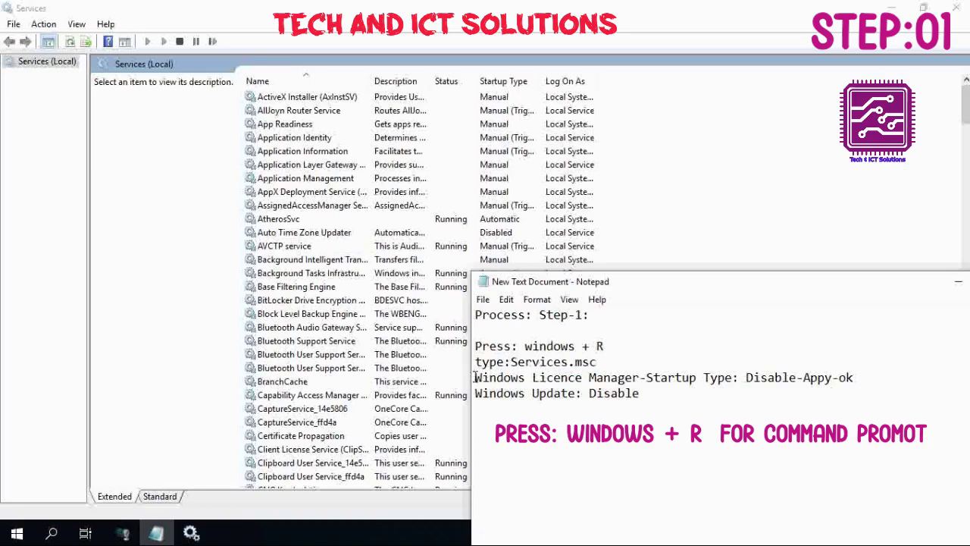
left_click_drag(476, 377, 740, 376)
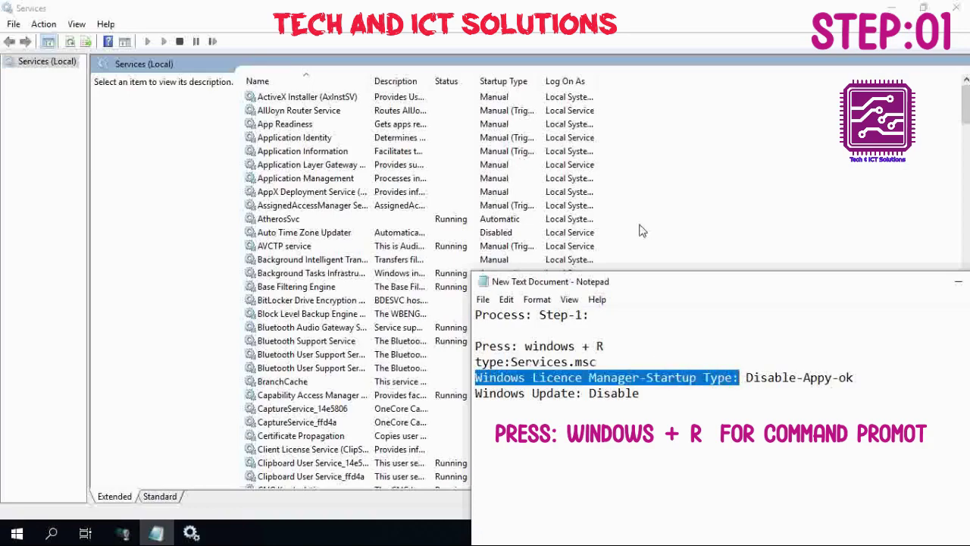
left_click(601, 251)
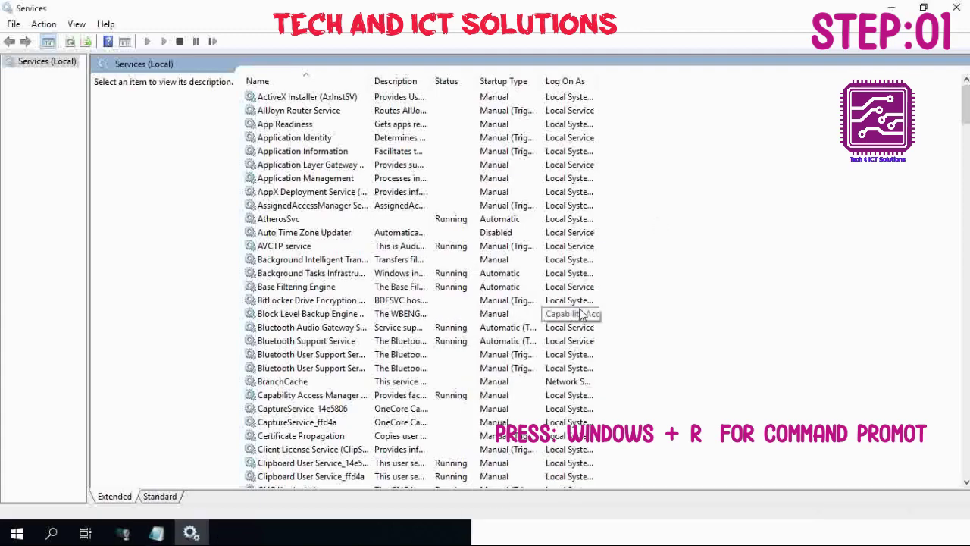
type("we")
key("Down")
key("Down")
key("Down")
key("Down")
key("Down")
key("Down")
key("Down")
key("Down")
key("Down")
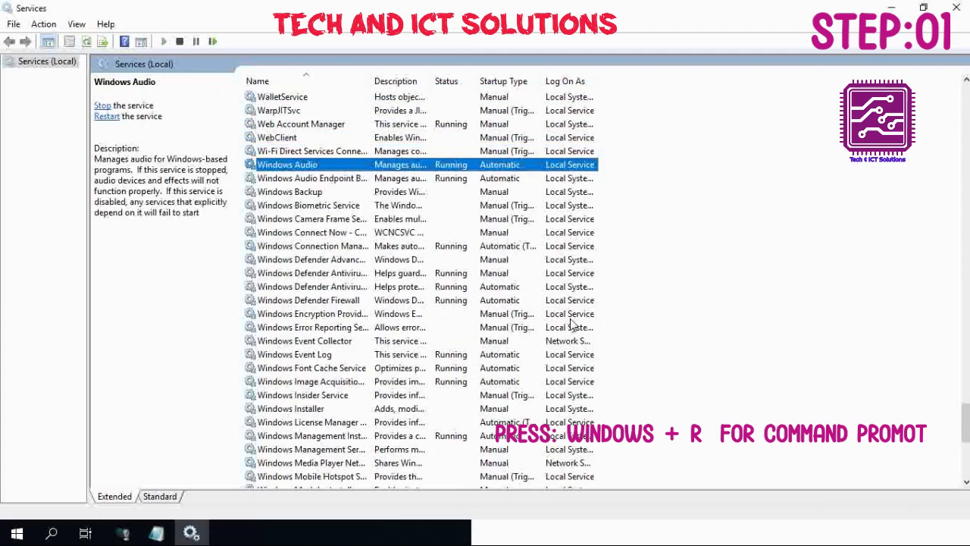
double_click(319, 422)
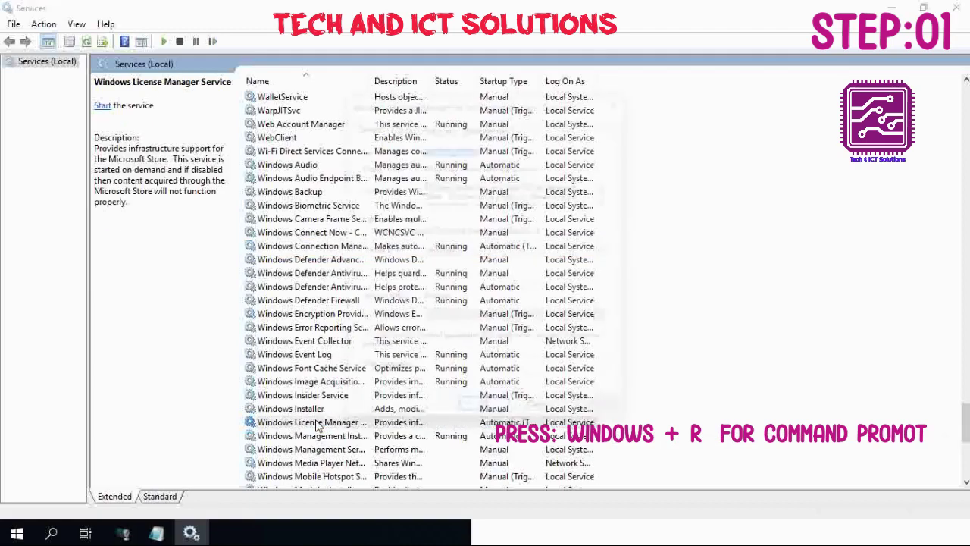
Set its startup type to Disabled, apply and confirm, then mark the Windows Update note.
left_click(160, 532)
left_click(807, 409)
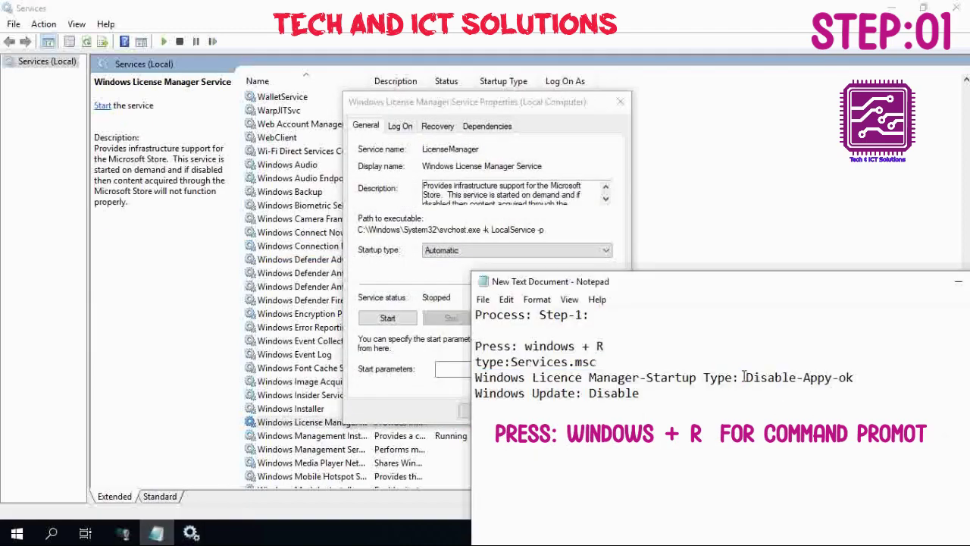
left_click_drag(744, 376, 860, 377)
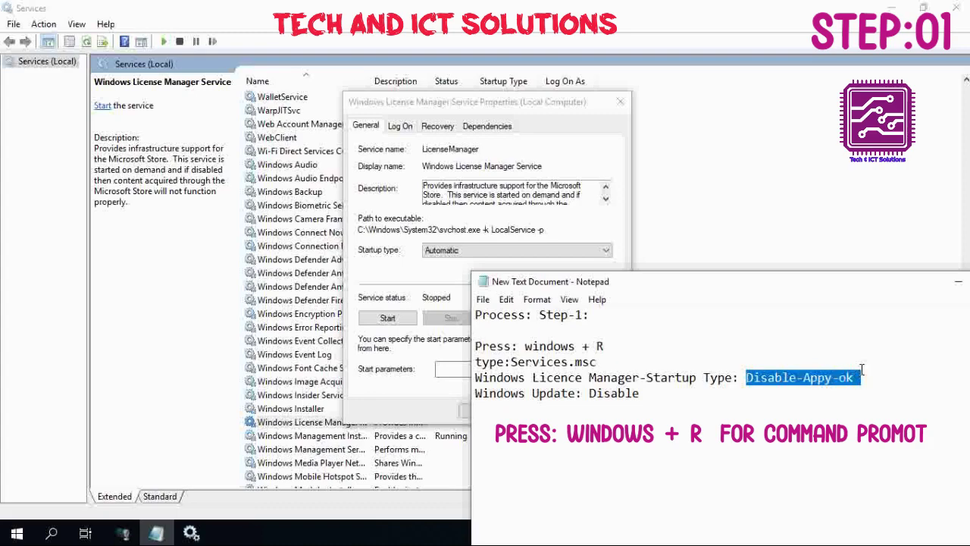
left_click(475, 253)
left_click(465, 291)
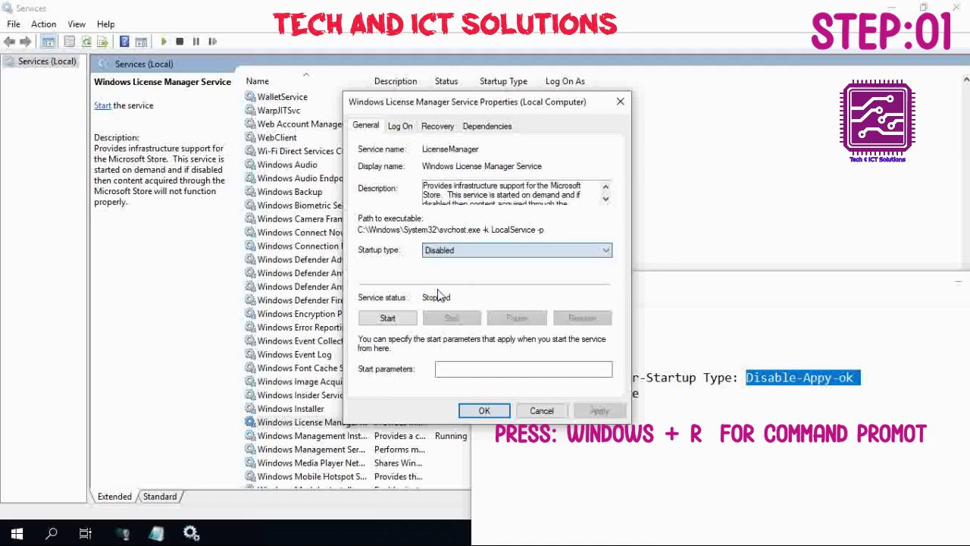
left_click(597, 410)
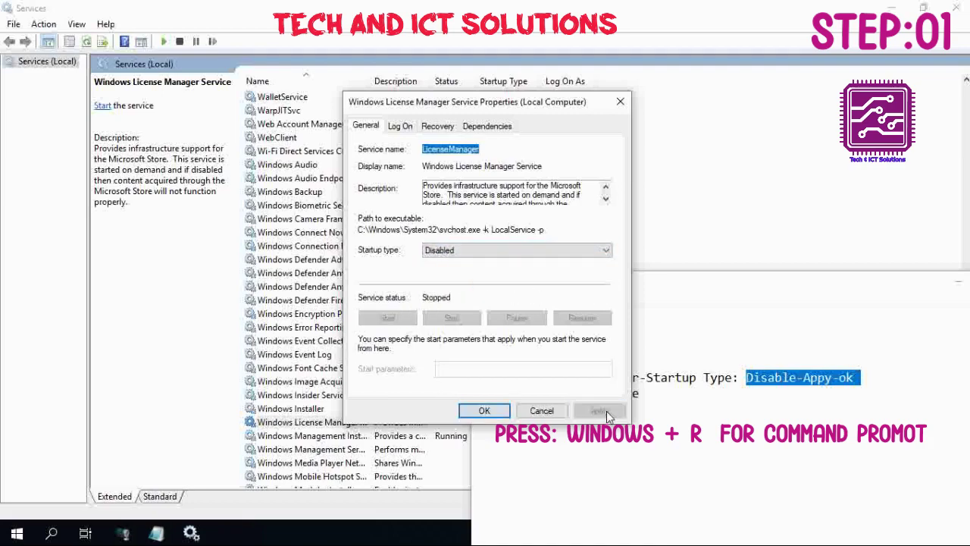
left_click(491, 410)
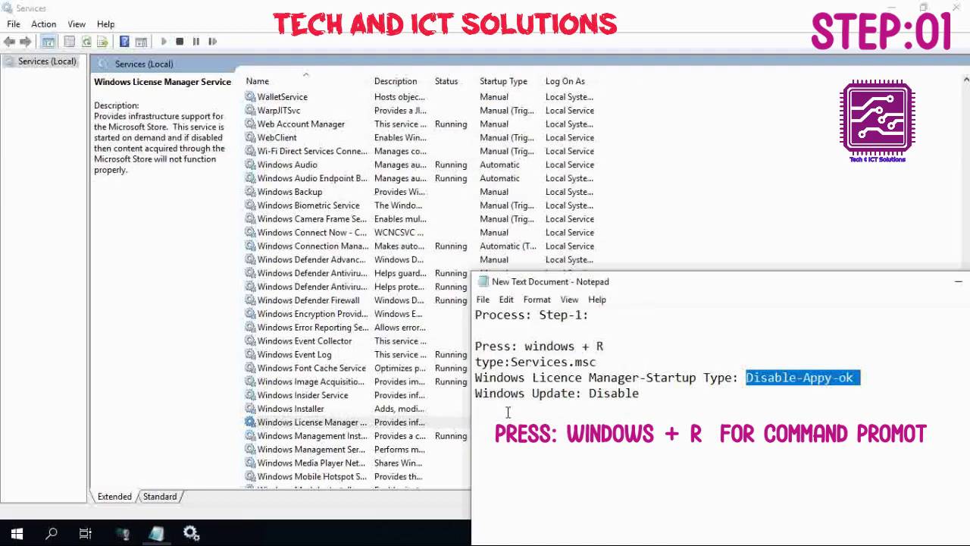
left_click(476, 439)
left_click_drag(653, 396, 477, 393)
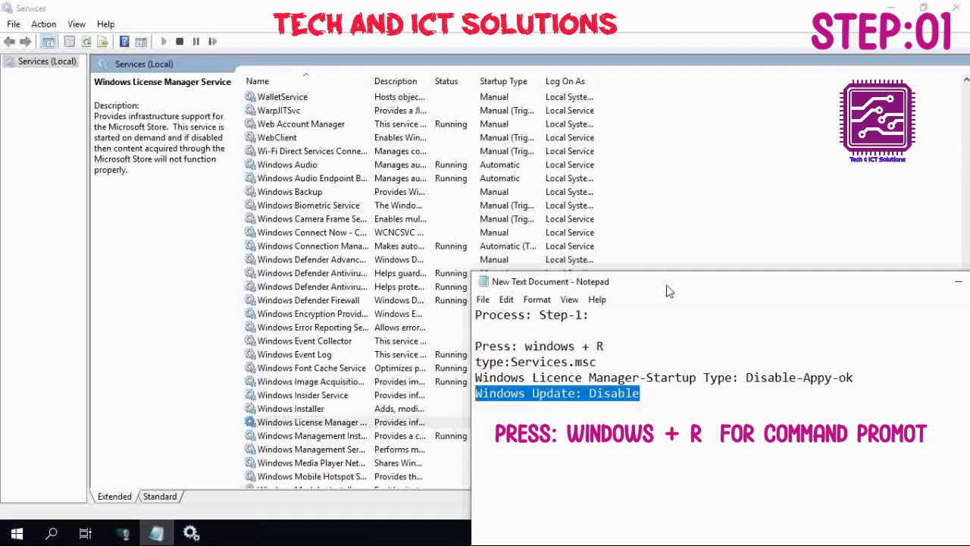
Scroll to Windows Update, set its startup type to Disabled, apply and confirm.
left_click(200, 331)
scroll(455, 396, "down", 2)
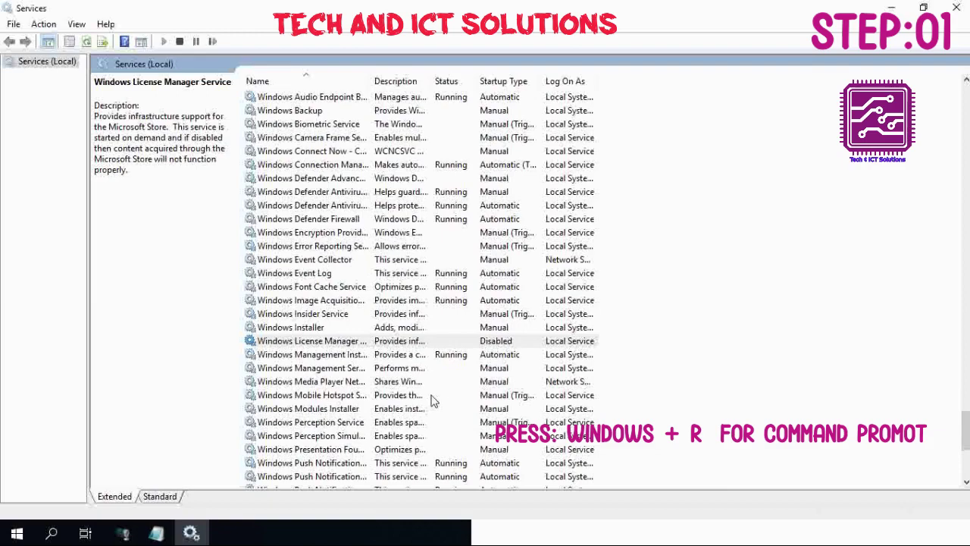
scroll(362, 422, "down", 4)
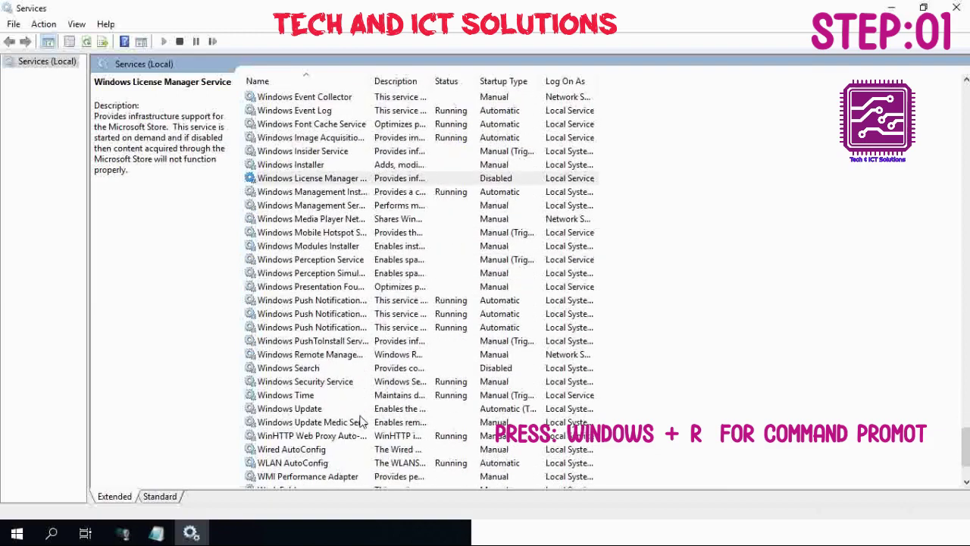
double_click(318, 412)
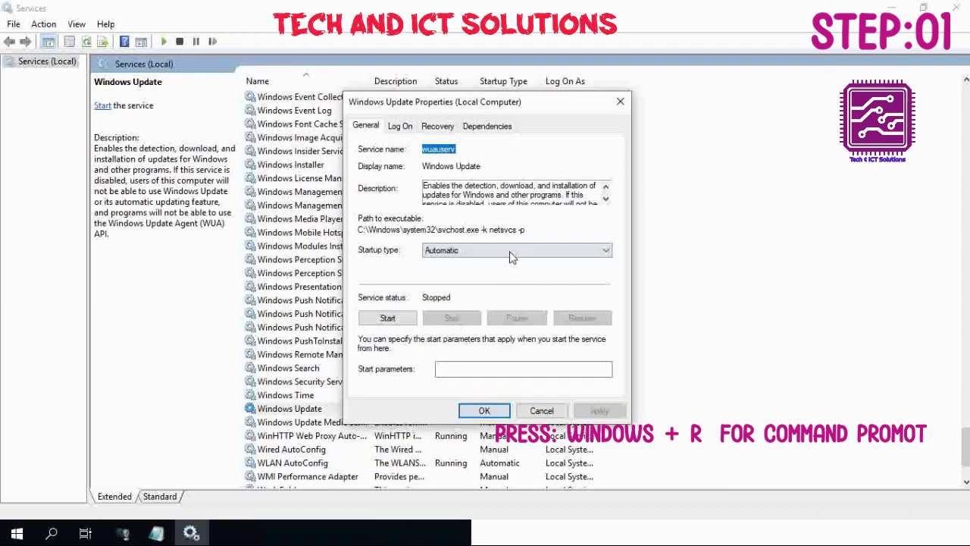
left_click(156, 534)
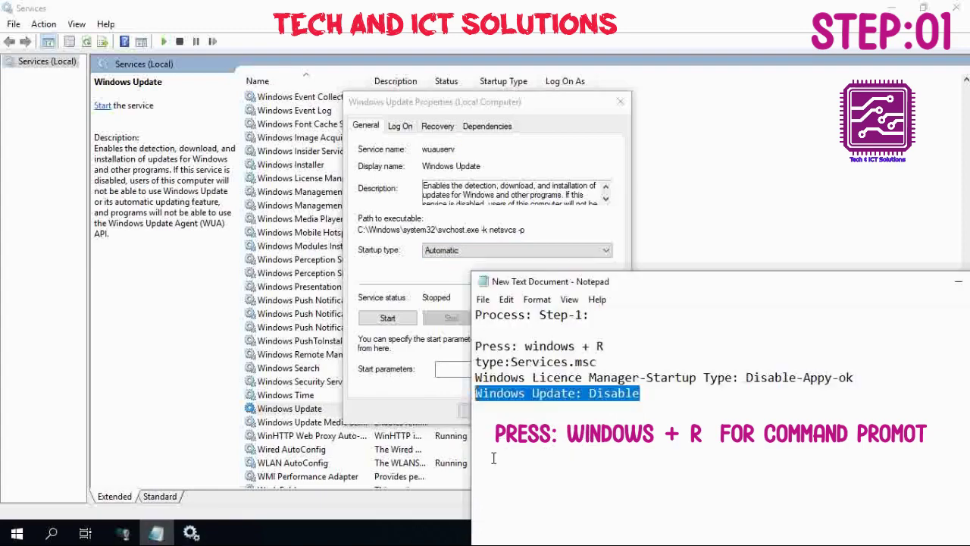
left_click(677, 441)
left_click_drag(639, 393, 589, 393)
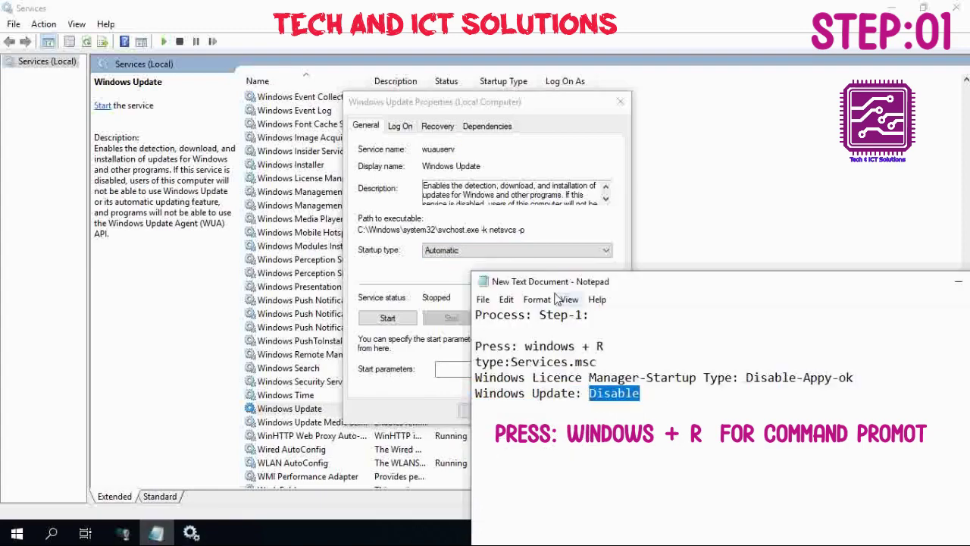
left_click(455, 251)
left_click(455, 291)
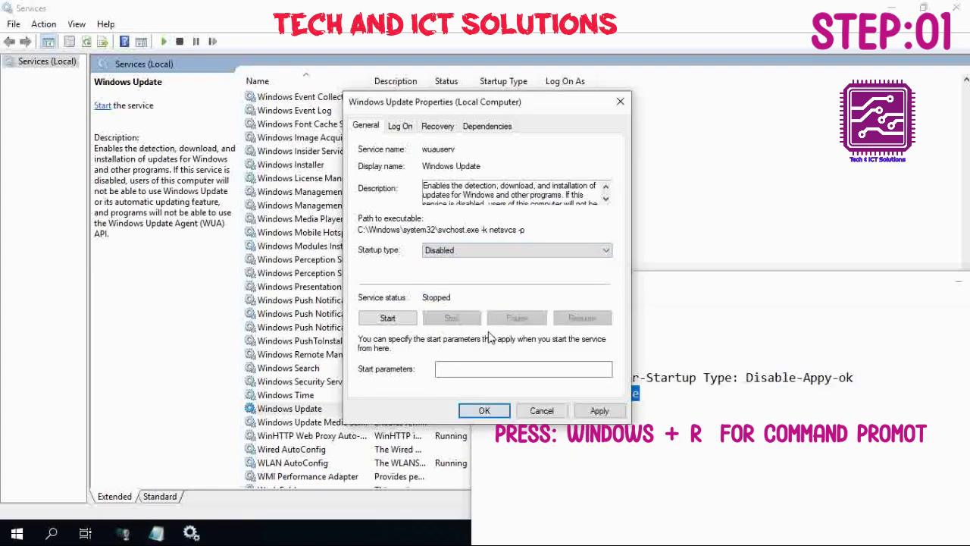
left_click(599, 411)
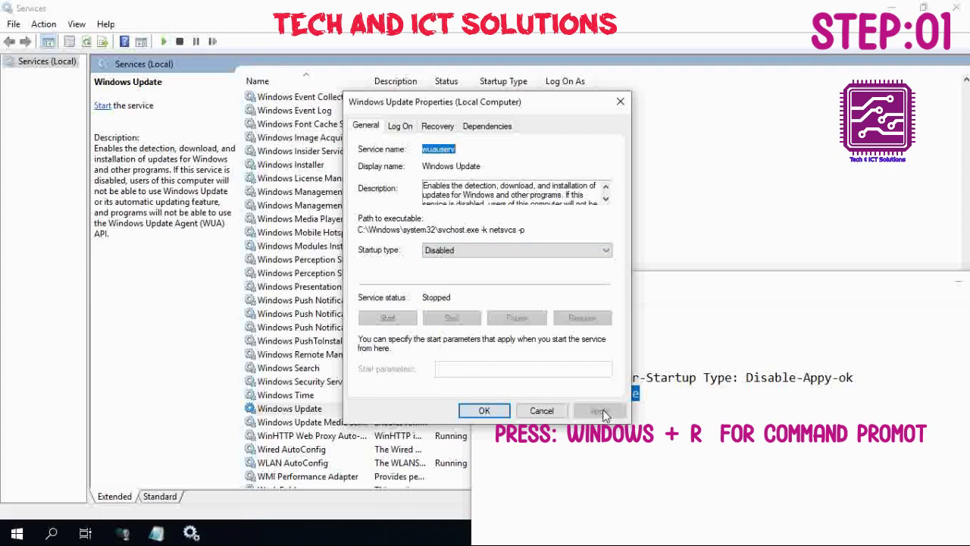
left_click(494, 410)
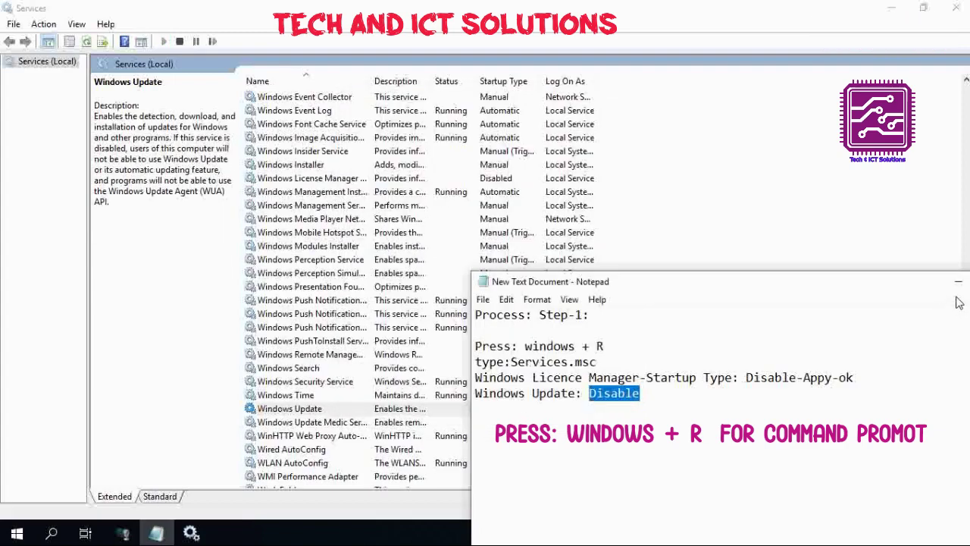
Minimize Services and highlight the Step-2 heading and 'windows + R' instruction in the notes.
scroll(671, 447, "down", 5)
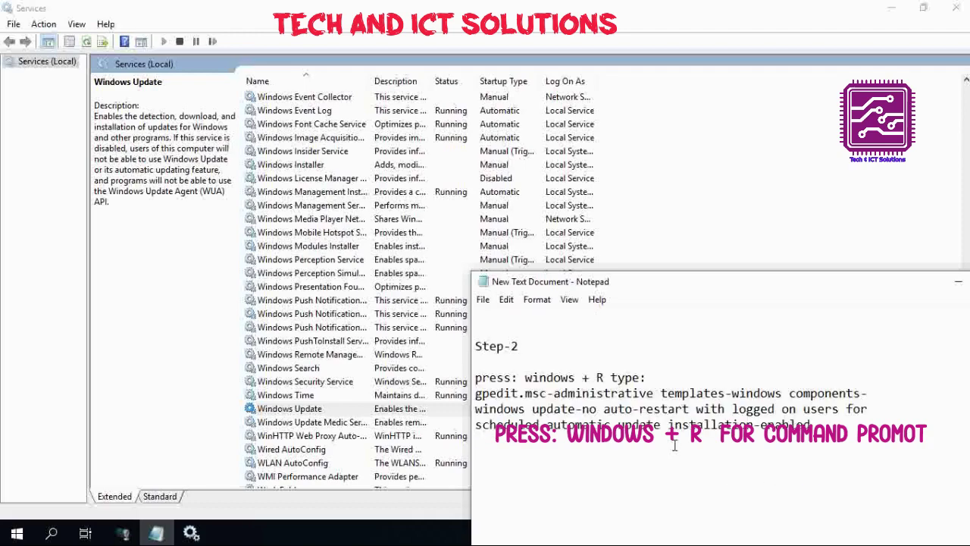
left_click_drag(559, 346, 472, 347)
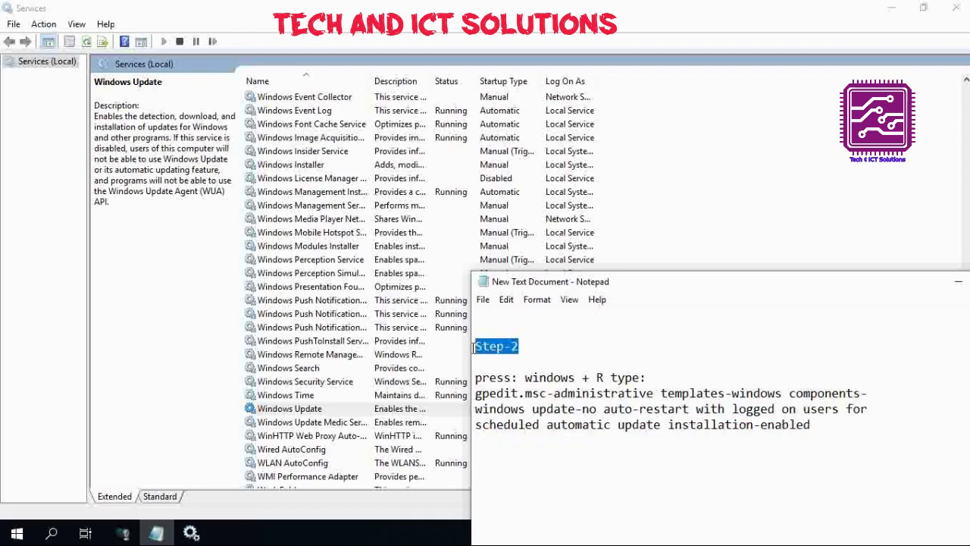
left_click(893, 11)
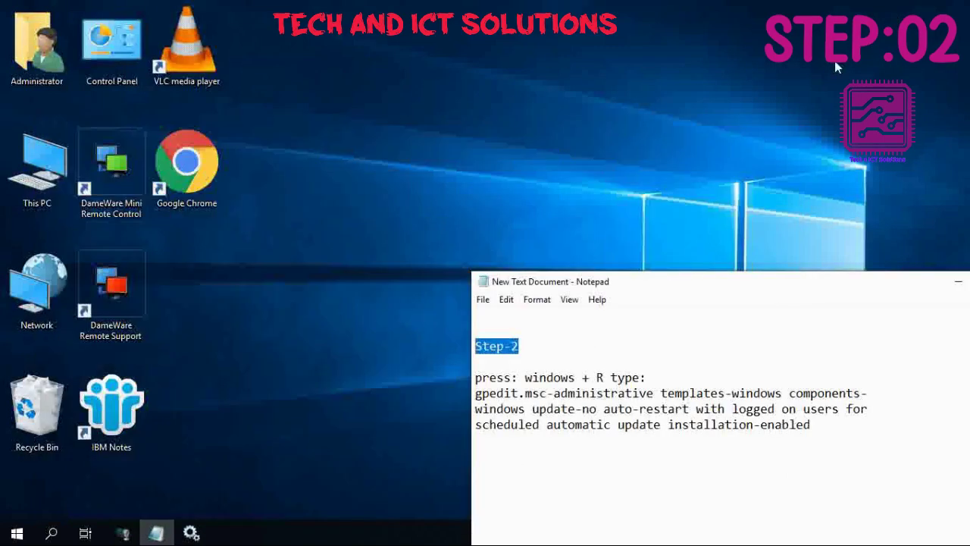
left_click(553, 361)
left_click_drag(542, 346, 473, 346)
left_click(626, 369)
left_click_drag(648, 377, 522, 376)
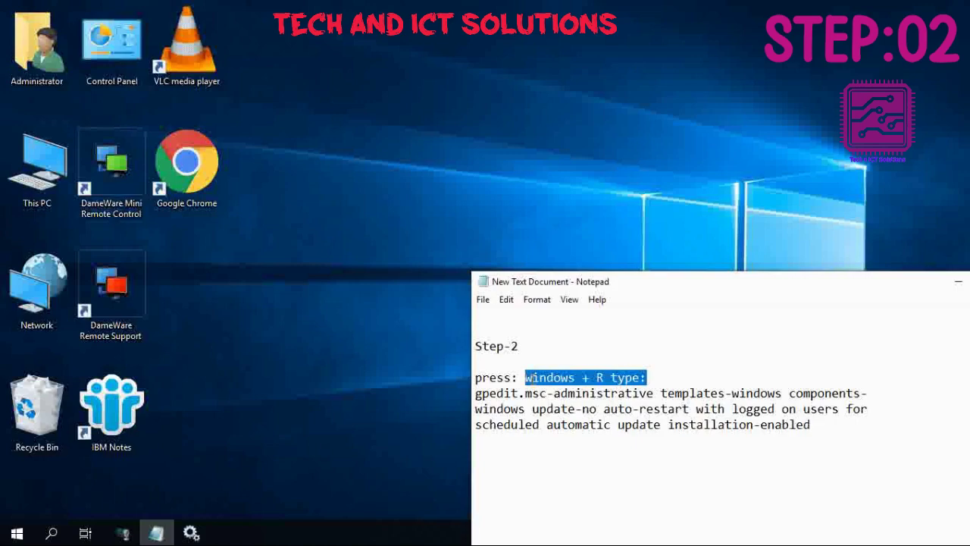
Open Run, pick gpedit.msc from the command history, and run it.
key("super+r")
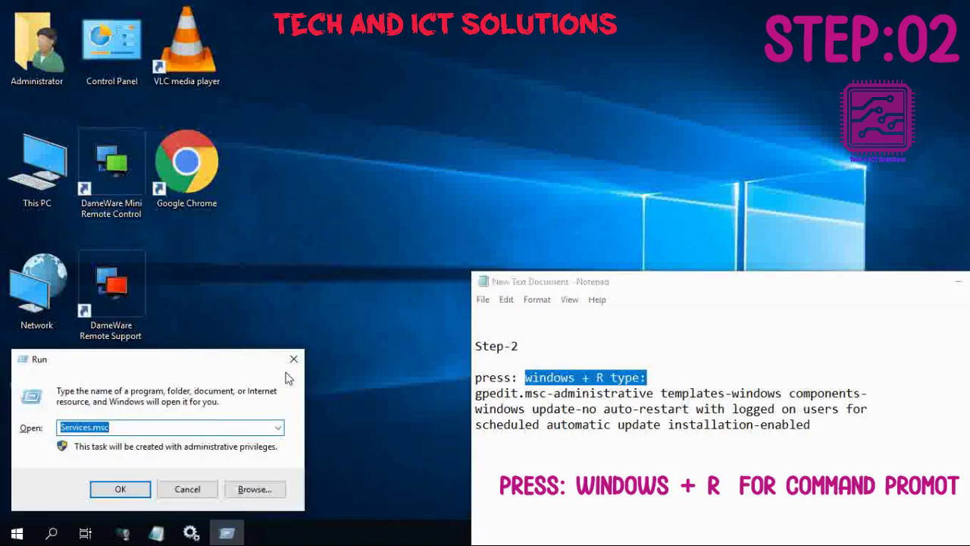
left_click(530, 394)
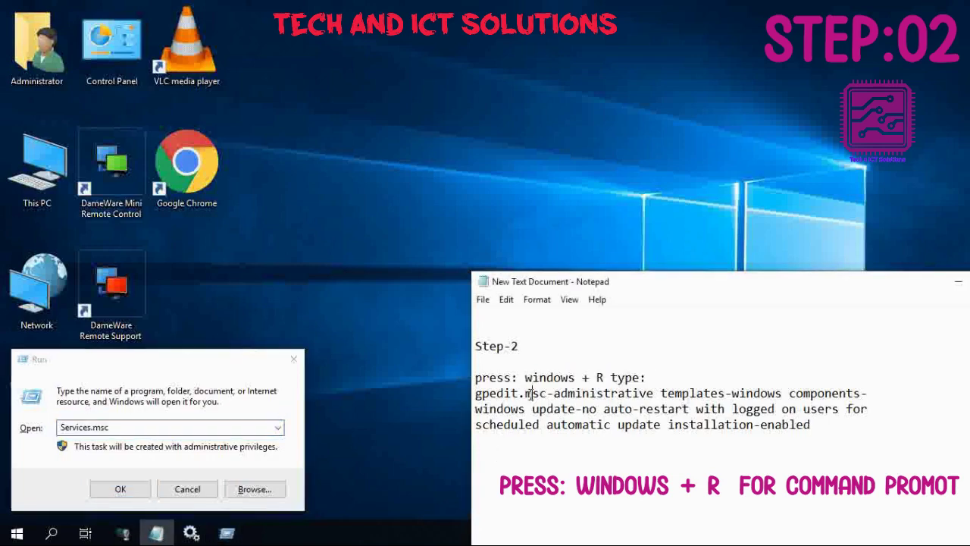
left_click_drag(547, 395, 465, 393)
left_click(189, 427)
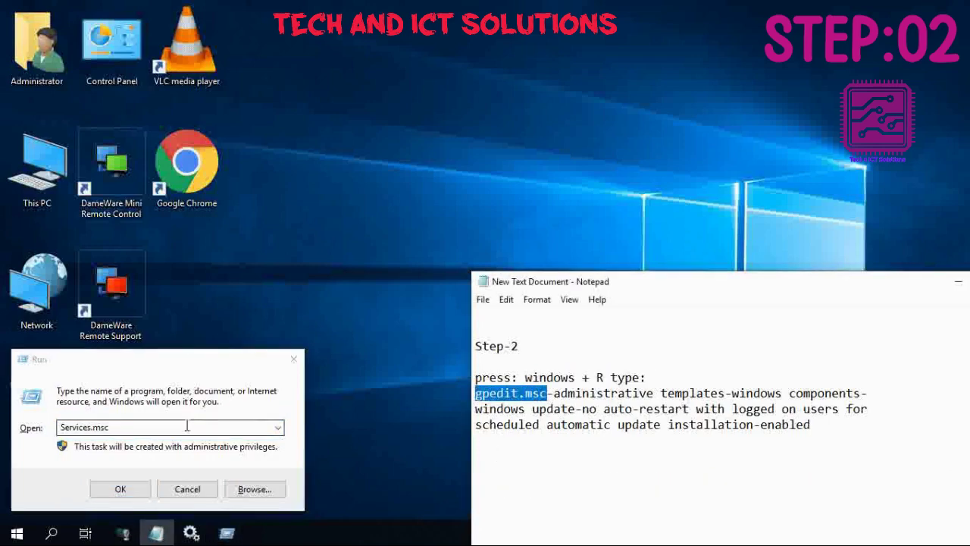
left_click(278, 428)
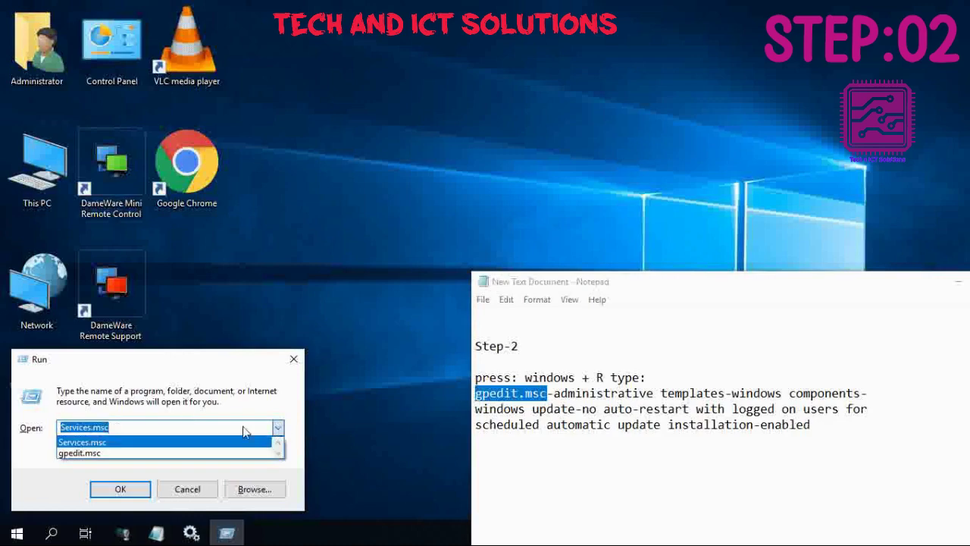
left_click(106, 453)
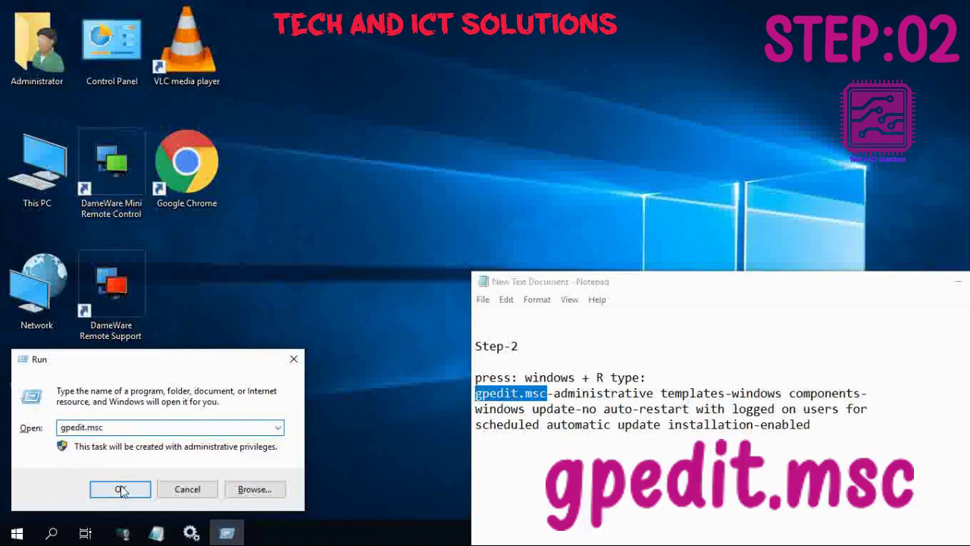
left_click(121, 490)
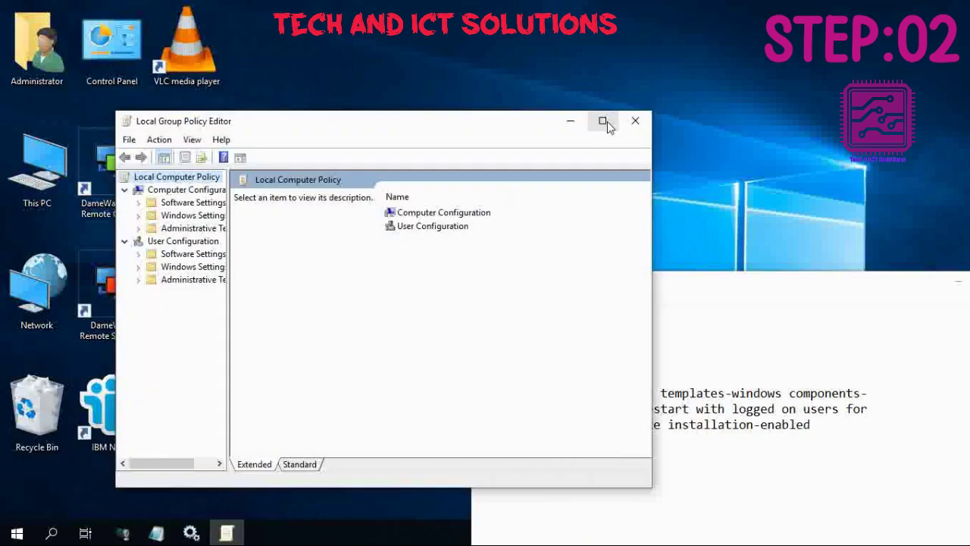
Maximize the Group Policy Editor and expand Administrative Templates under Computer Configuration.
left_click_drag(471, 126, 394, 73)
left_click(675, 319)
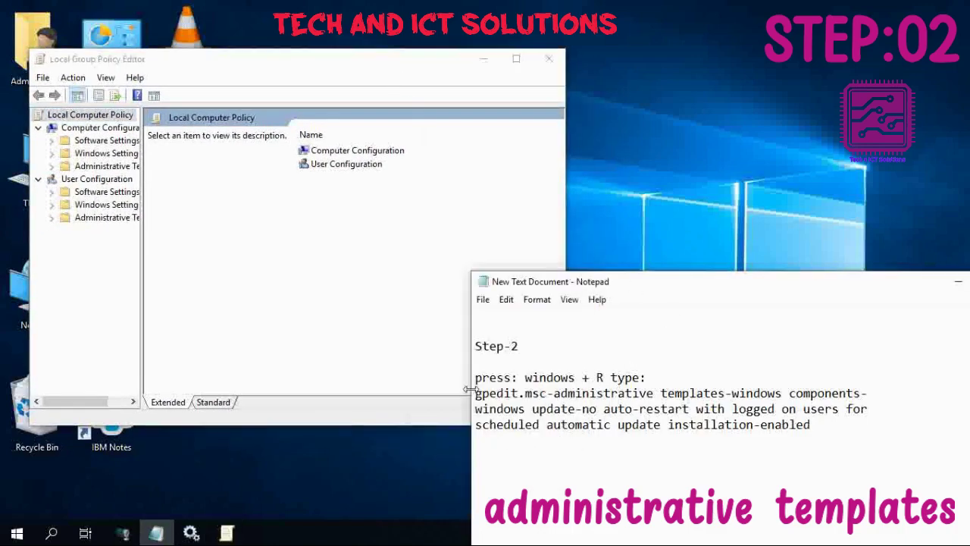
left_click_drag(554, 393, 721, 394)
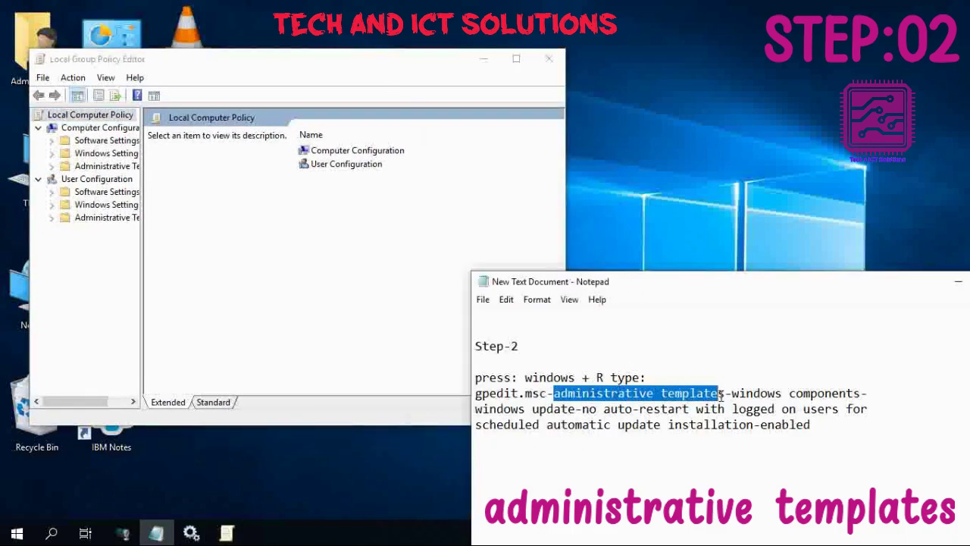
left_click(51, 166)
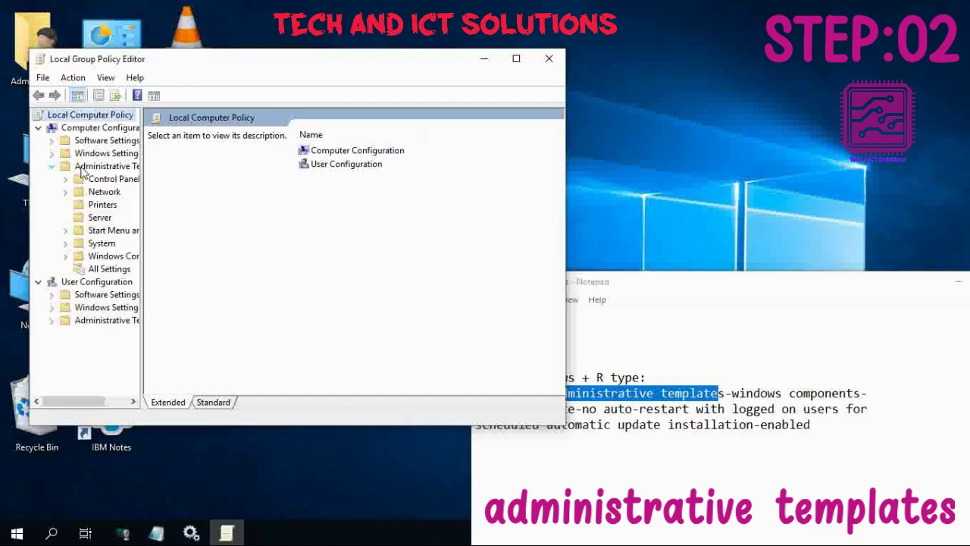
left_click(517, 58)
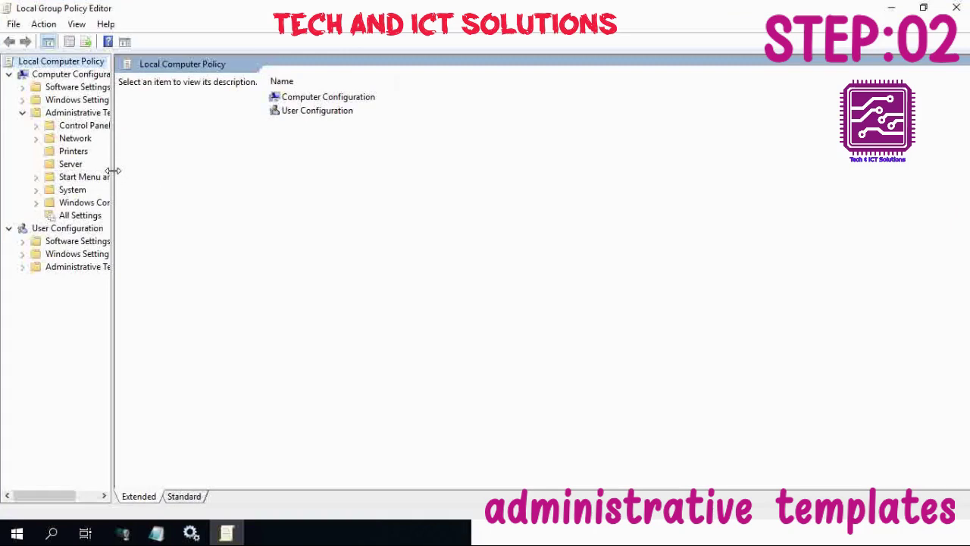
left_click_drag(112, 171, 212, 174)
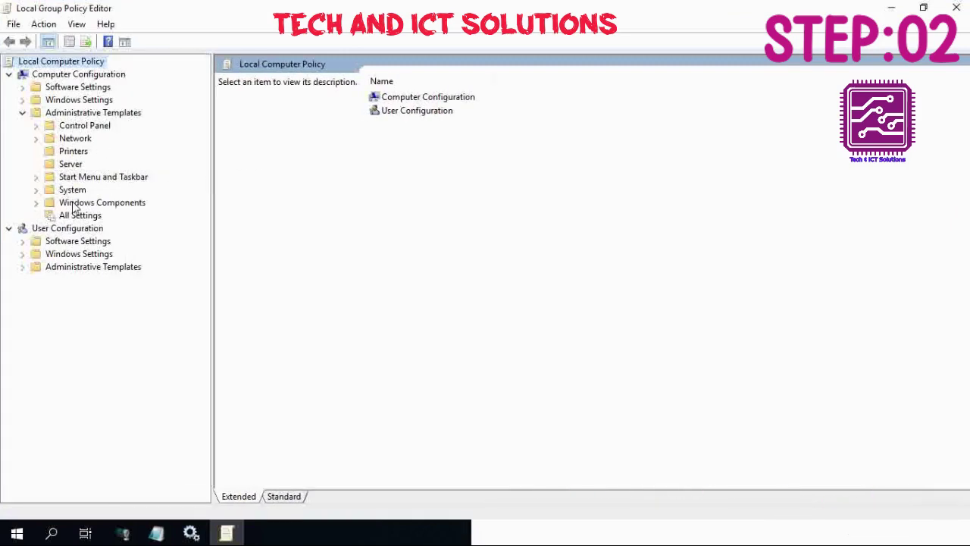
Expand Windows Components and select All Settings to list every policy.
left_click(225, 533)
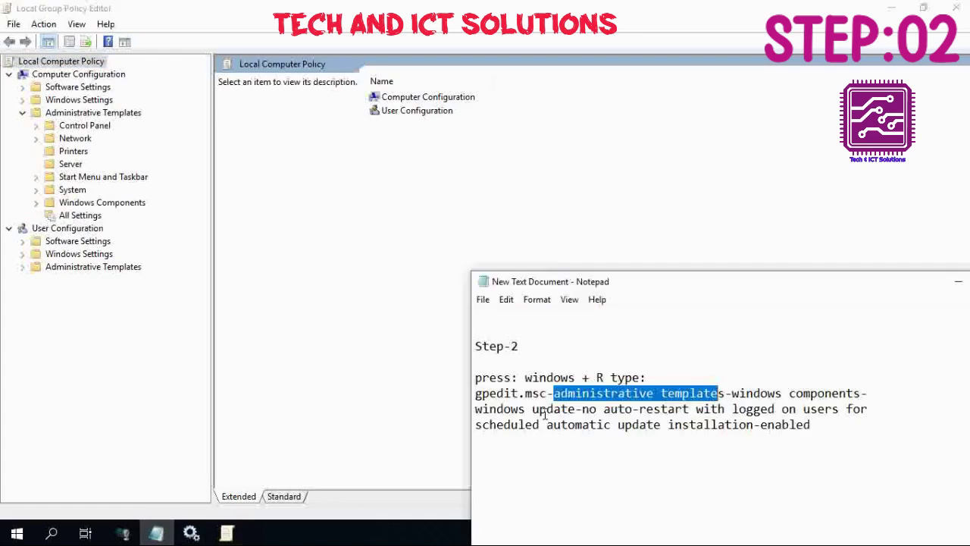
left_click_drag(731, 393, 868, 393)
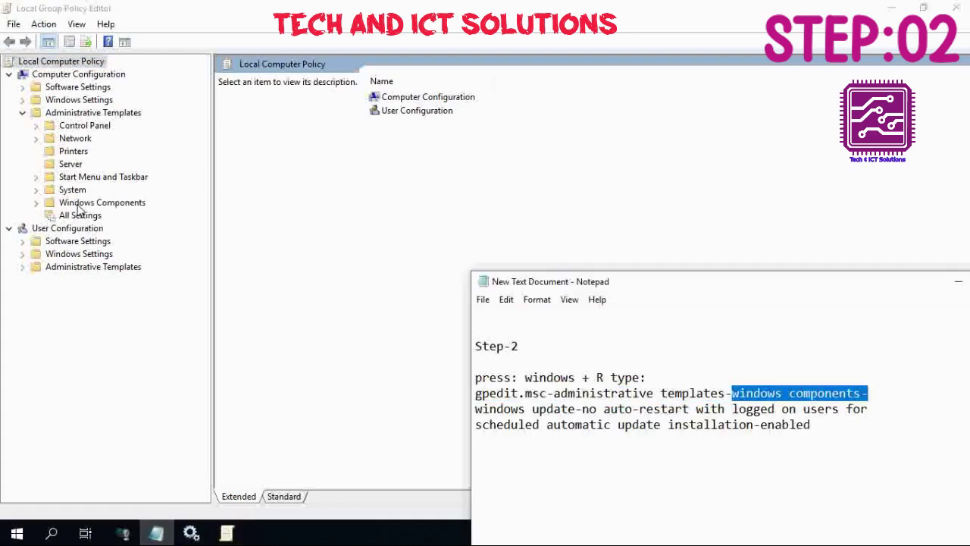
left_click(36, 202)
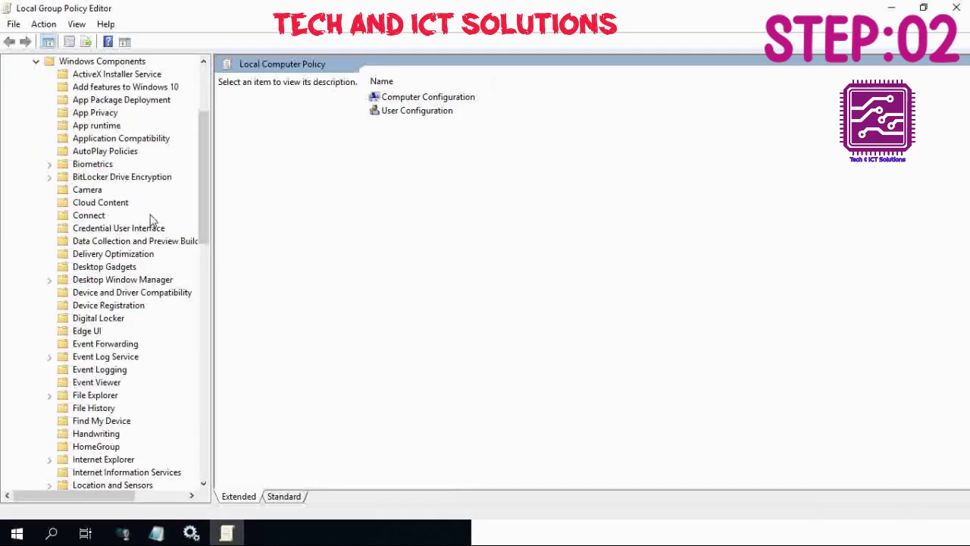
scroll(159, 247, "down", 4)
scroll(158, 273, "down", 15)
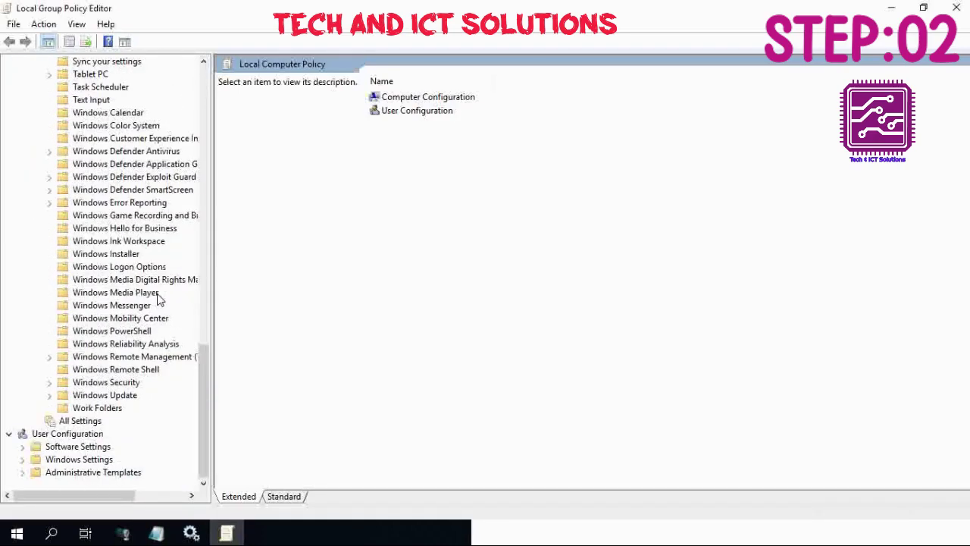
left_click(66, 423)
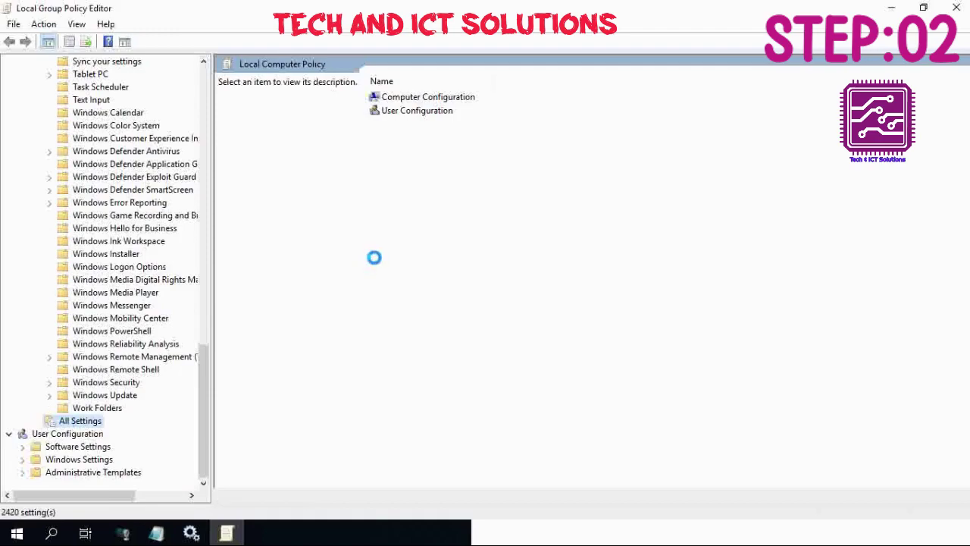
Switch to Standard view and move down the list to the No auto-restart policy.
left_click(157, 533)
left_click(556, 456)
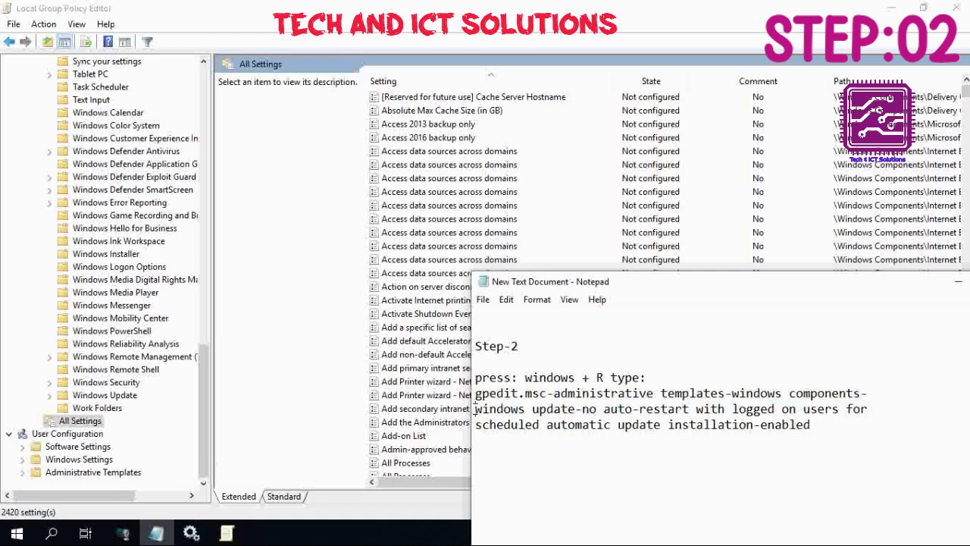
left_click_drag(475, 409, 863, 421)
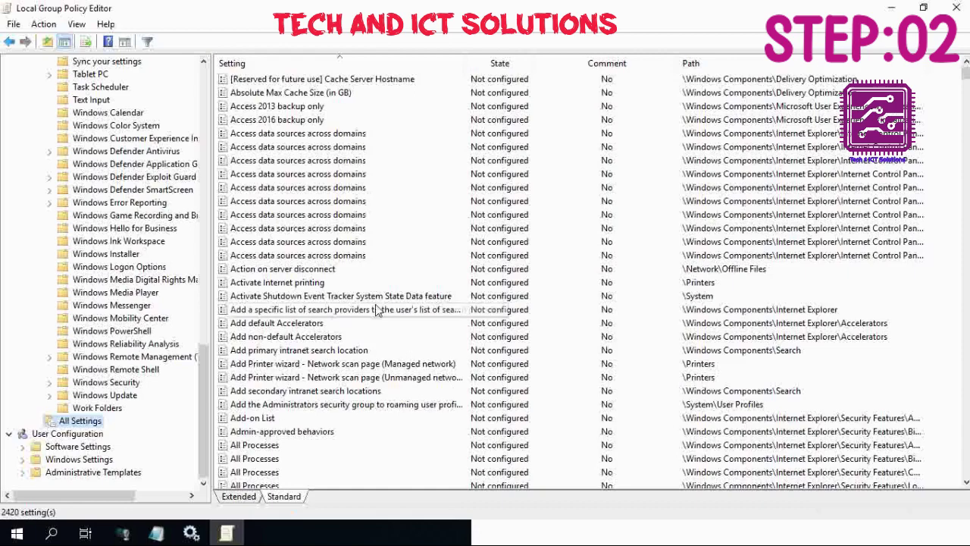
left_click(381, 311)
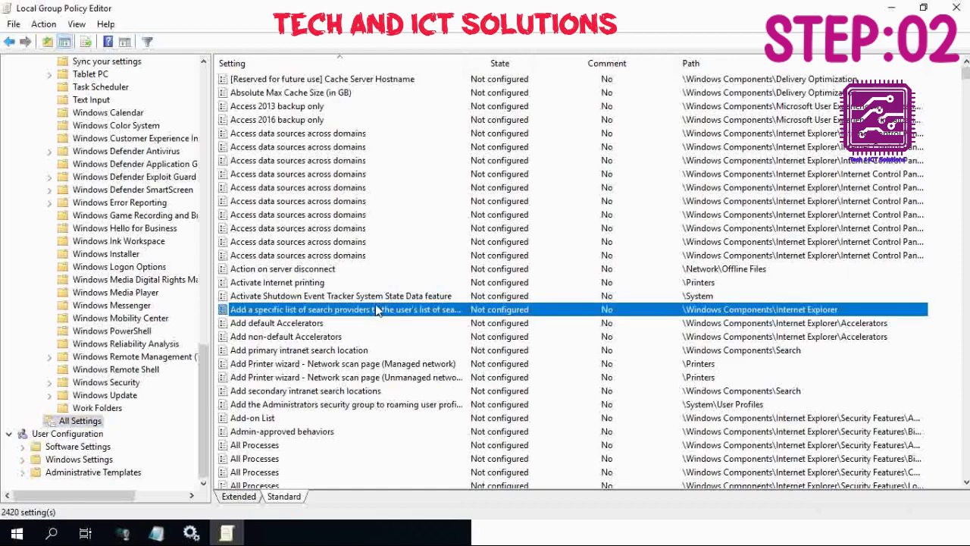
key("n")
key("Down")
key("Down")
key("Down")
key("Down")
key("Down")
key("Down")
key("Down")
key("Down")
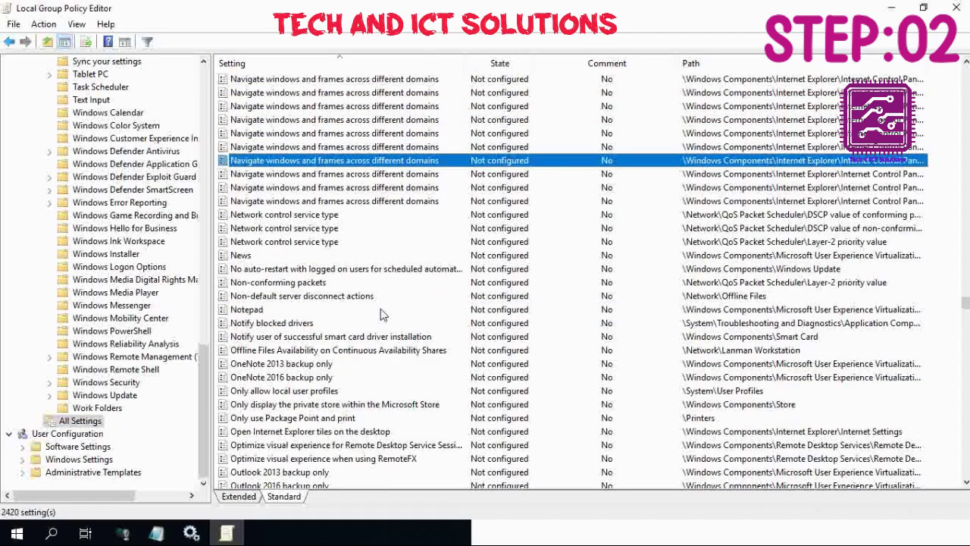
key("Down")
Set 'No auto-restart with logged on users' to Enabled, then apply and confirm.
double_click(272, 269)
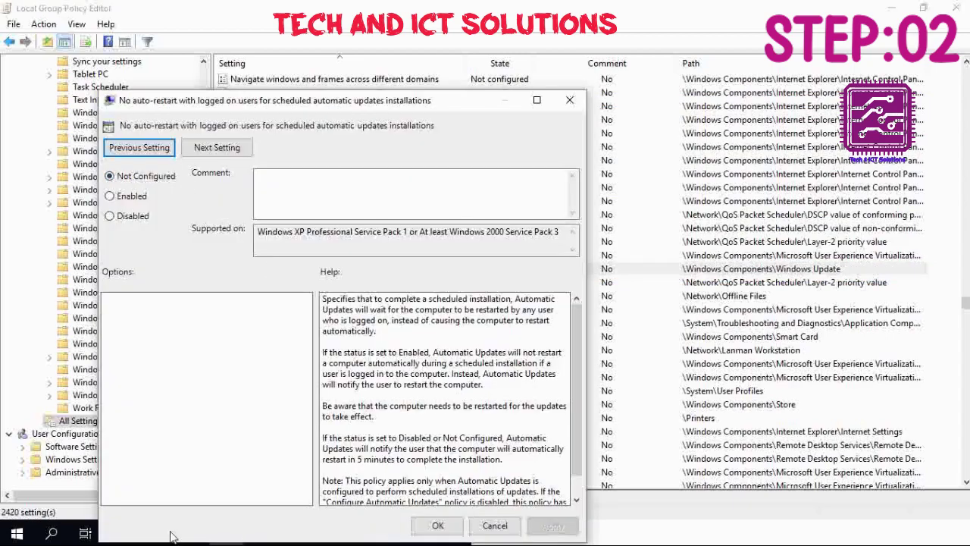
double_click(184, 540)
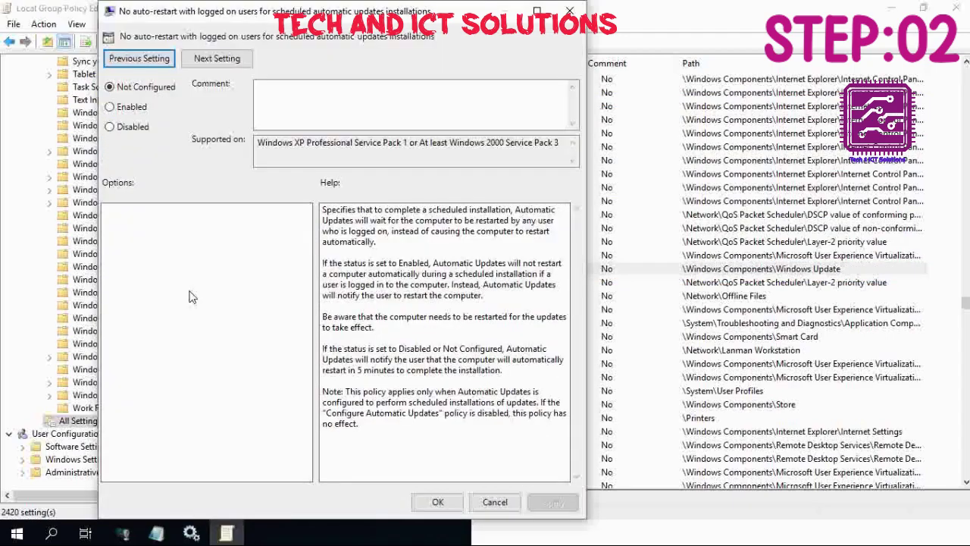
left_click(156, 533)
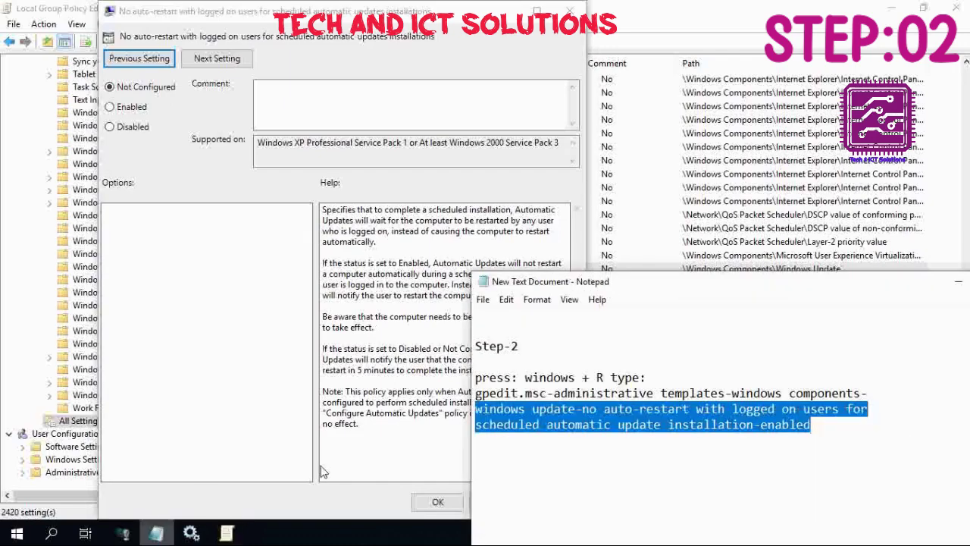
left_click(832, 439)
left_click_drag(760, 426, 820, 427)
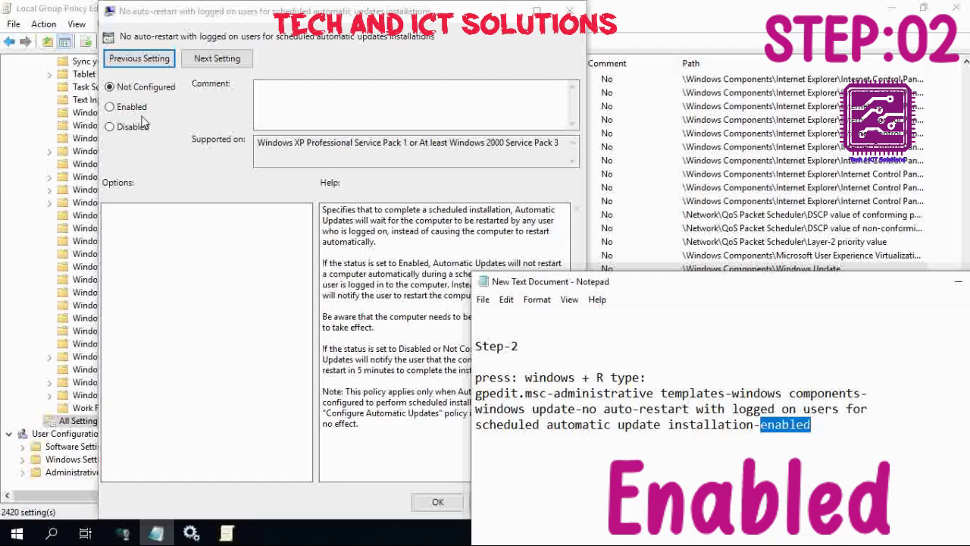
left_click(111, 107)
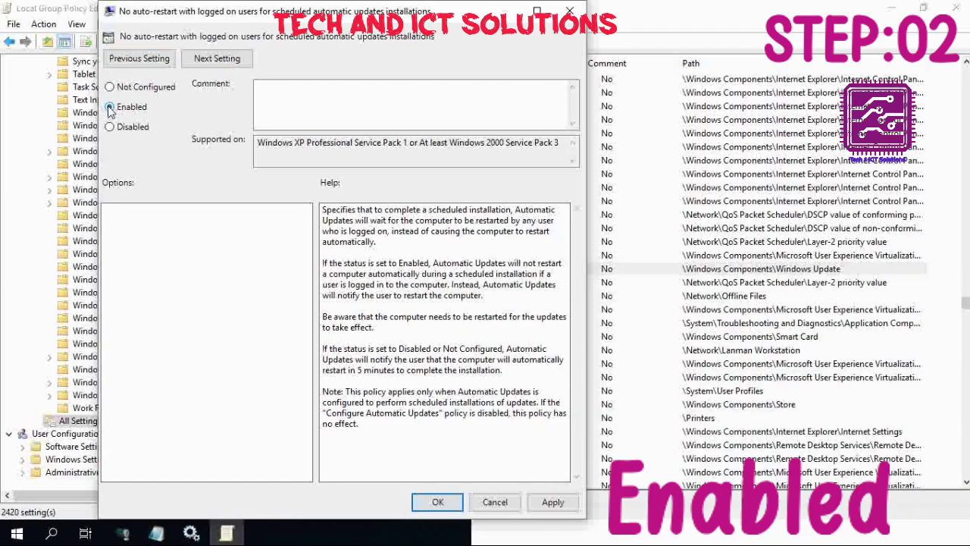
left_click(552, 502)
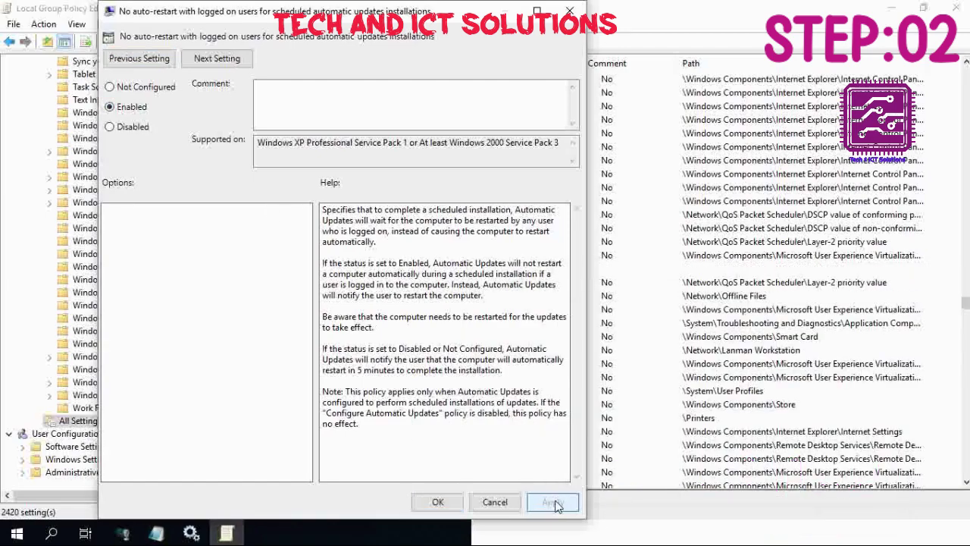
left_click(439, 503)
Close the Group Policy Editor and highlight the Step-03 heading in the Notepad notes.
left_click(957, 8)
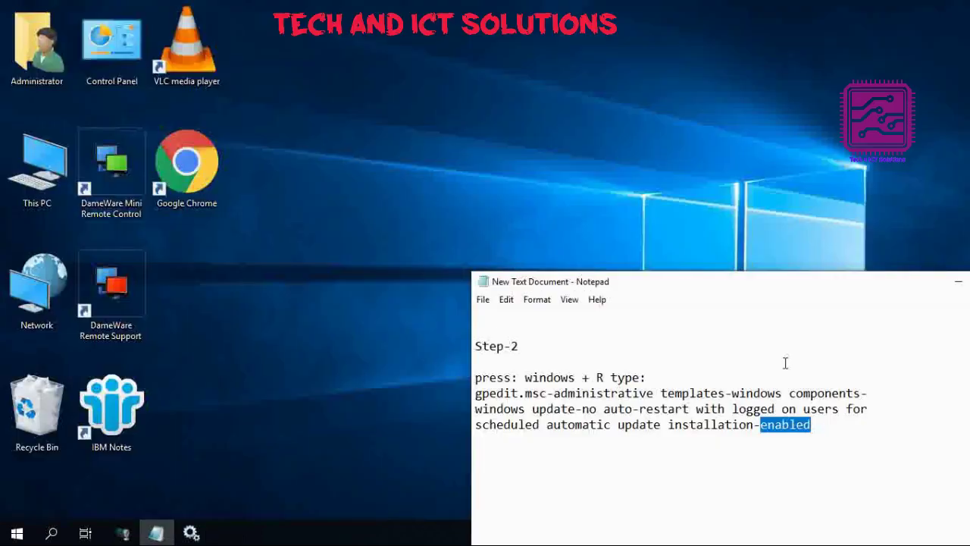
left_click(804, 382)
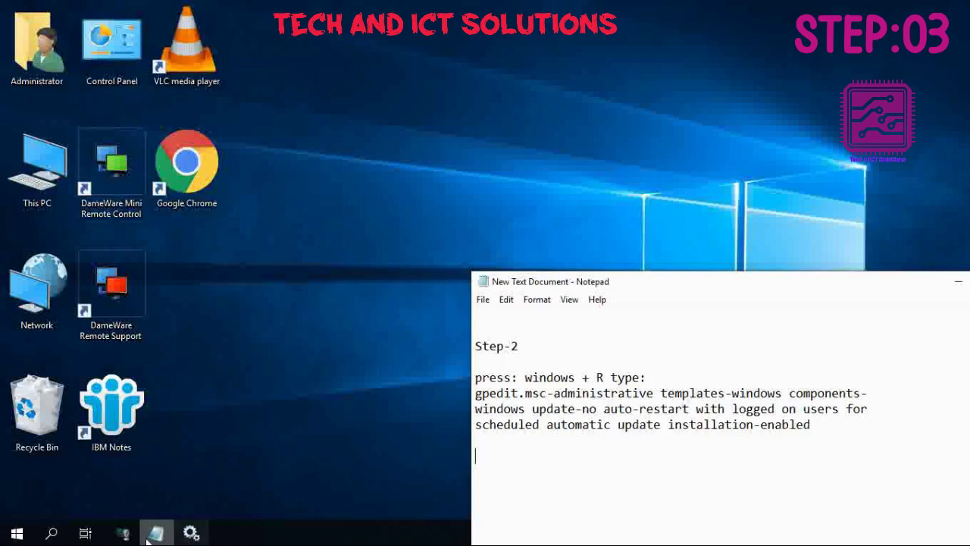
left_click(310, 512)
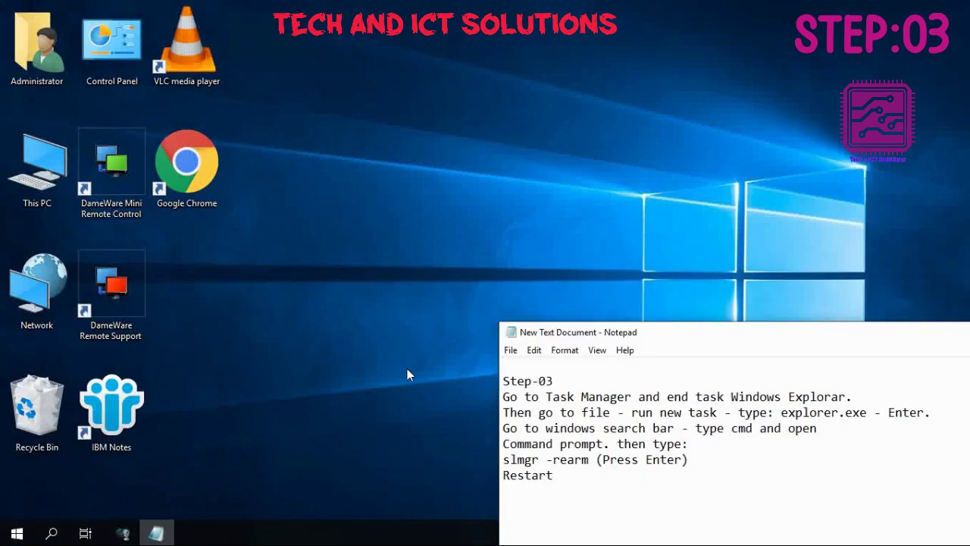
left_click(567, 377)
left_click_drag(571, 378, 855, 397)
left_click(452, 380)
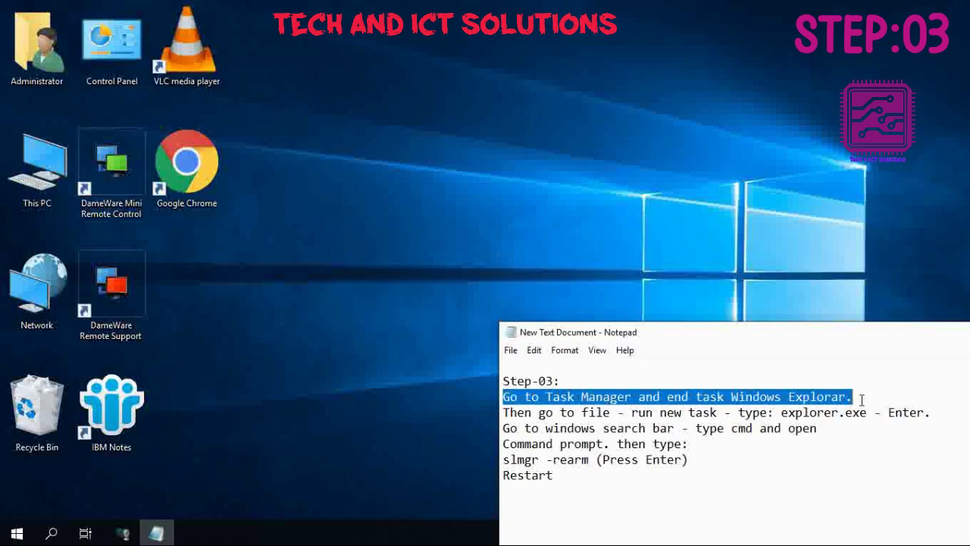
Open Task Manager from the taskbar and end the Windows Explorer process.
right_click(345, 534)
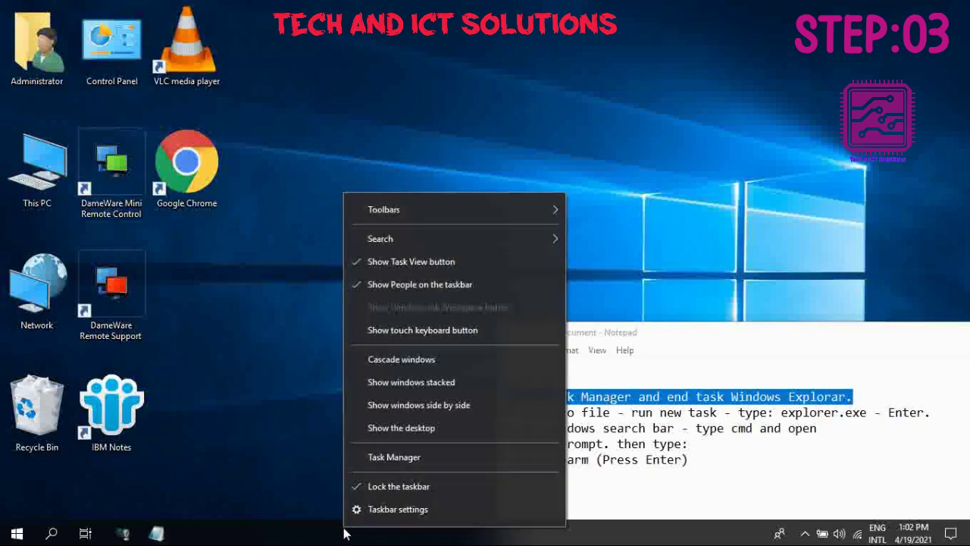
left_click(391, 457)
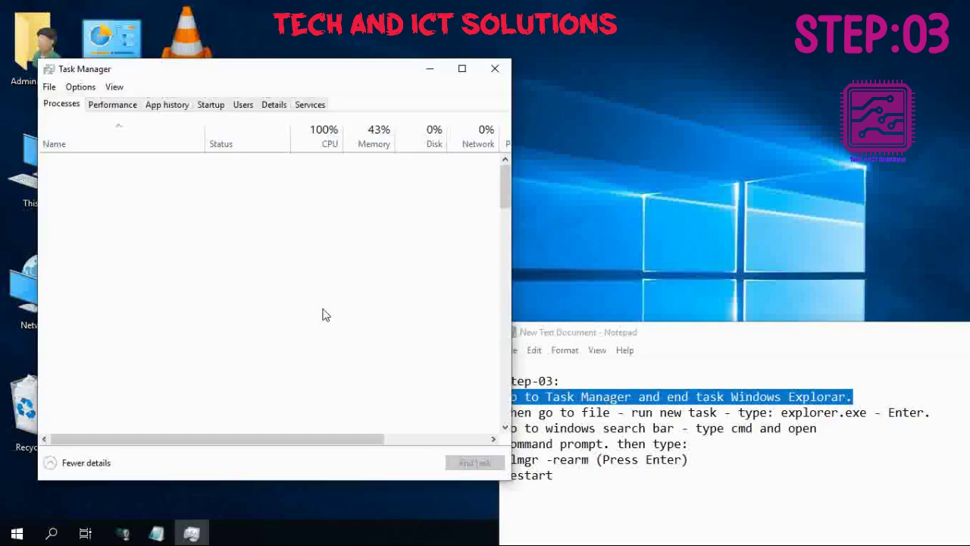
scroll(191, 301, "down", 5)
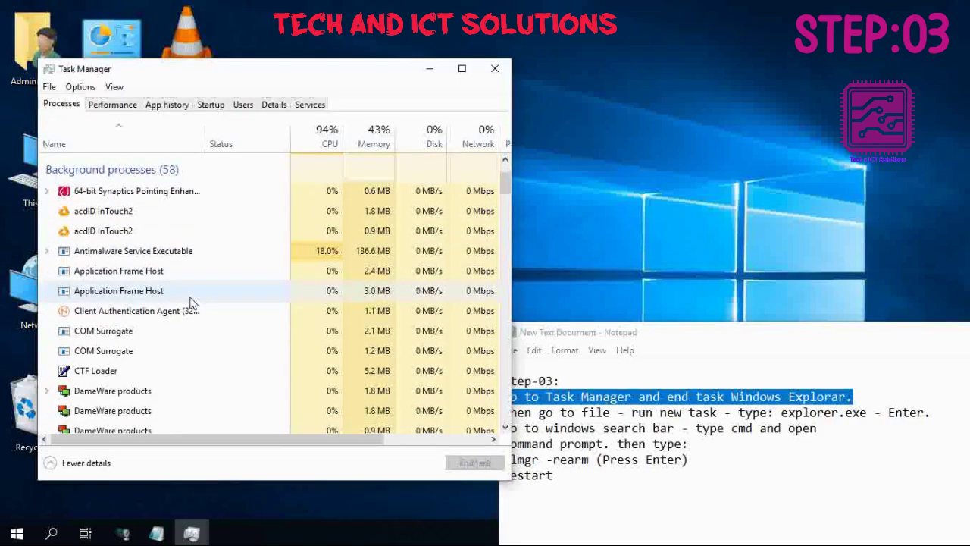
scroll(192, 302, "down", 10)
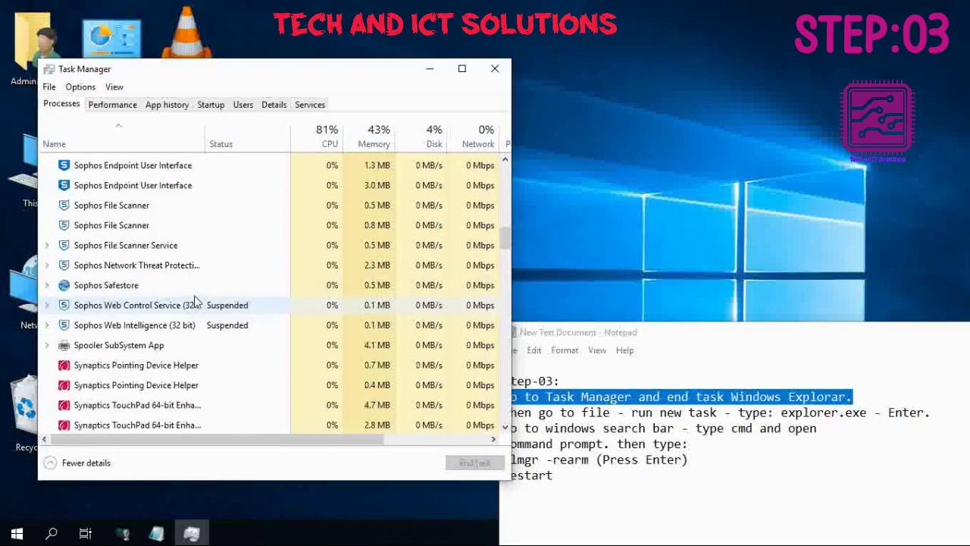
scroll(196, 302, "down", 15)
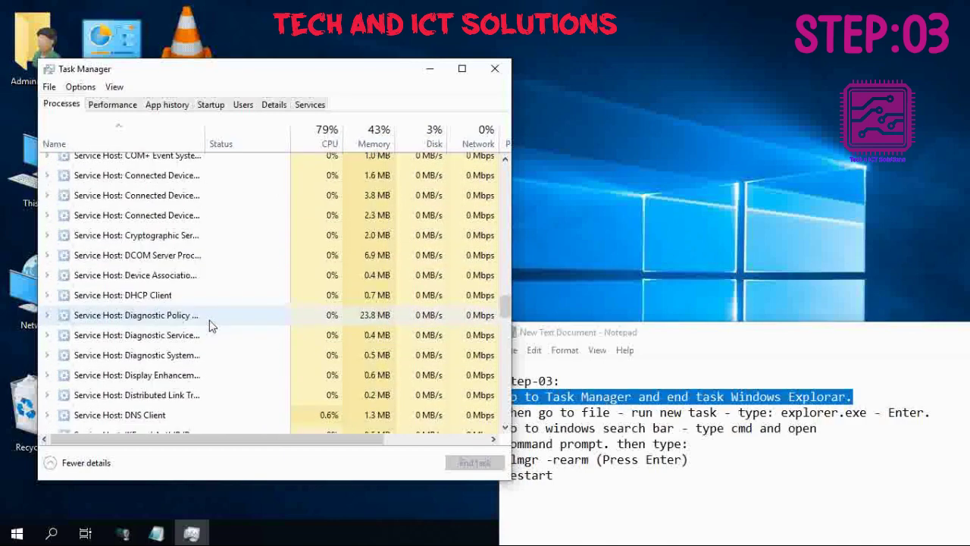
scroll(216, 329, "down", 15)
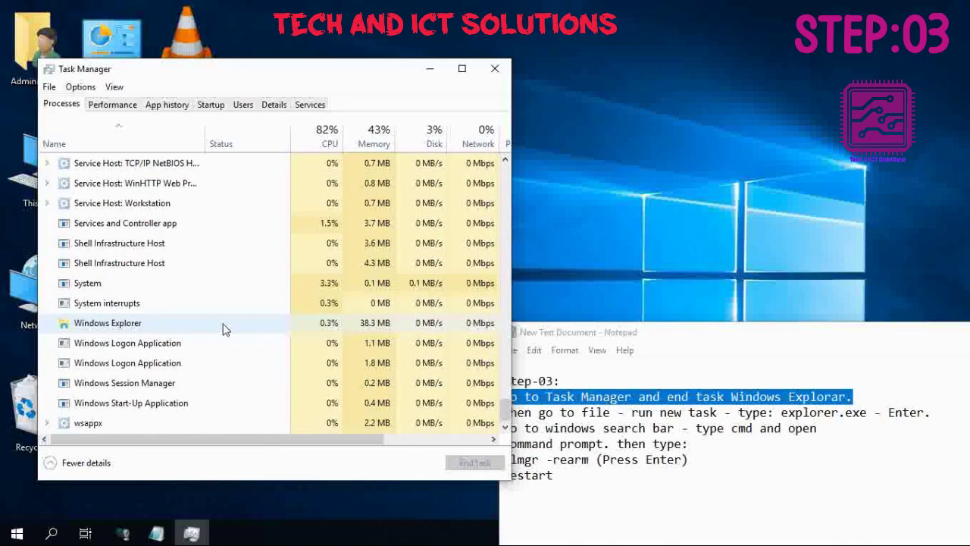
left_click(95, 332)
right_click(95, 332)
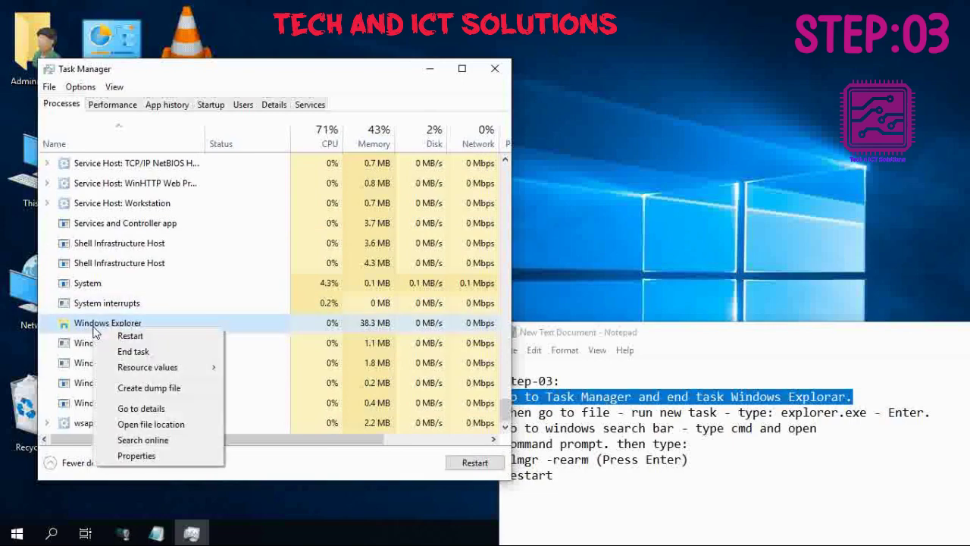
left_click(152, 353)
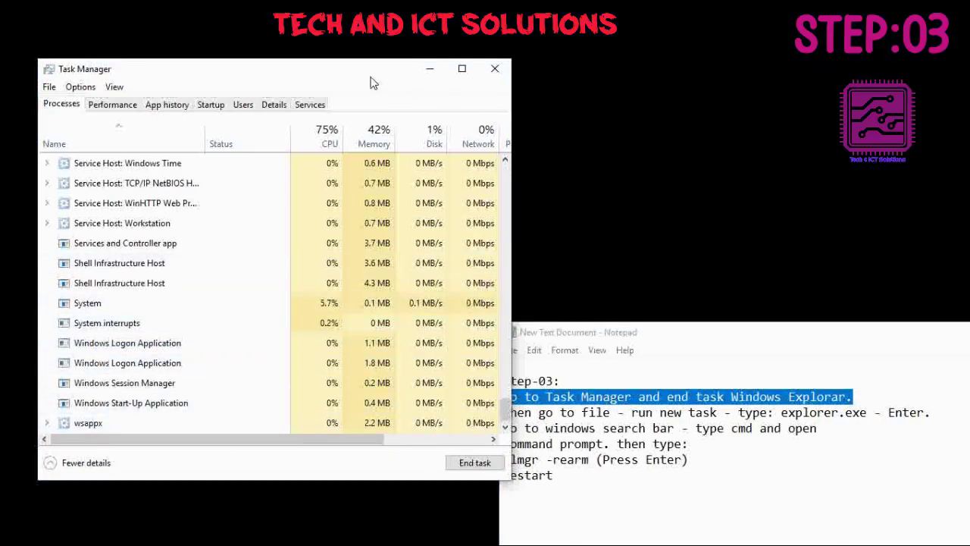
Highlight the 'run new task' and 'explorer.exe' instructions in the notes.
left_click_drag(371, 82, 347, 80)
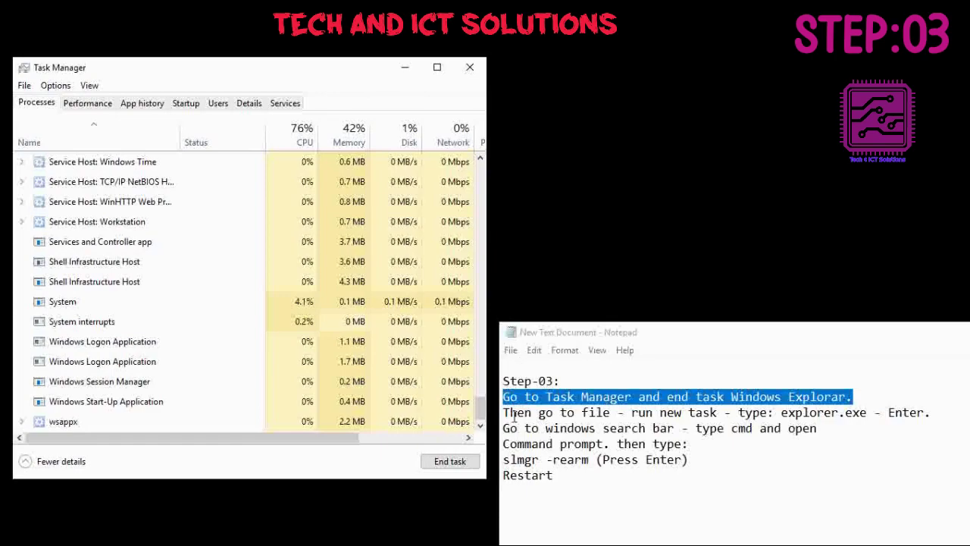
left_click_drag(509, 415, 712, 413)
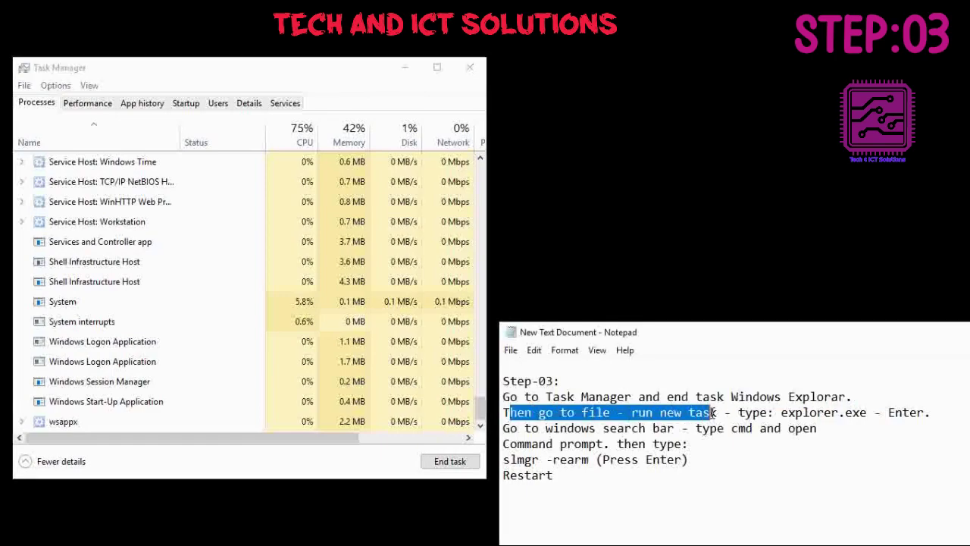
left_click(662, 413)
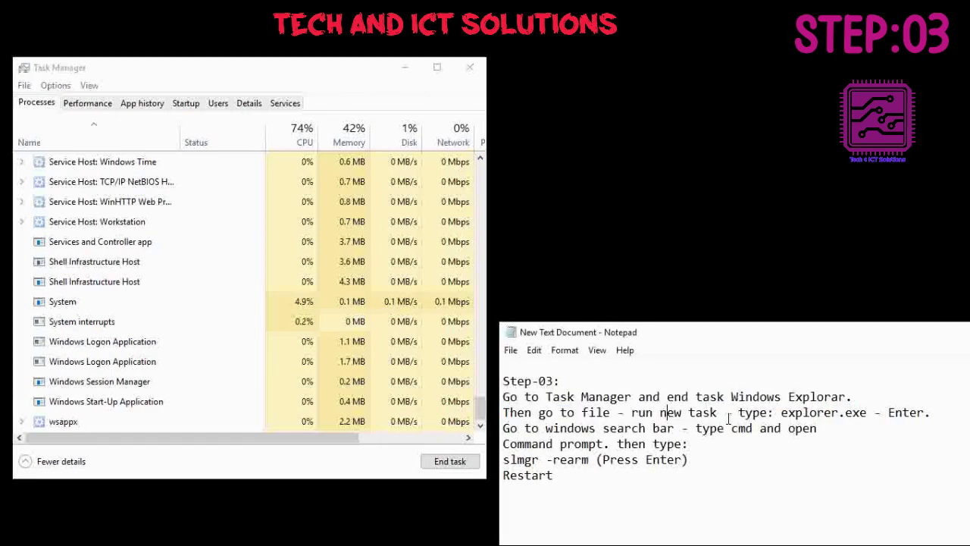
left_click_drag(630, 413, 709, 413)
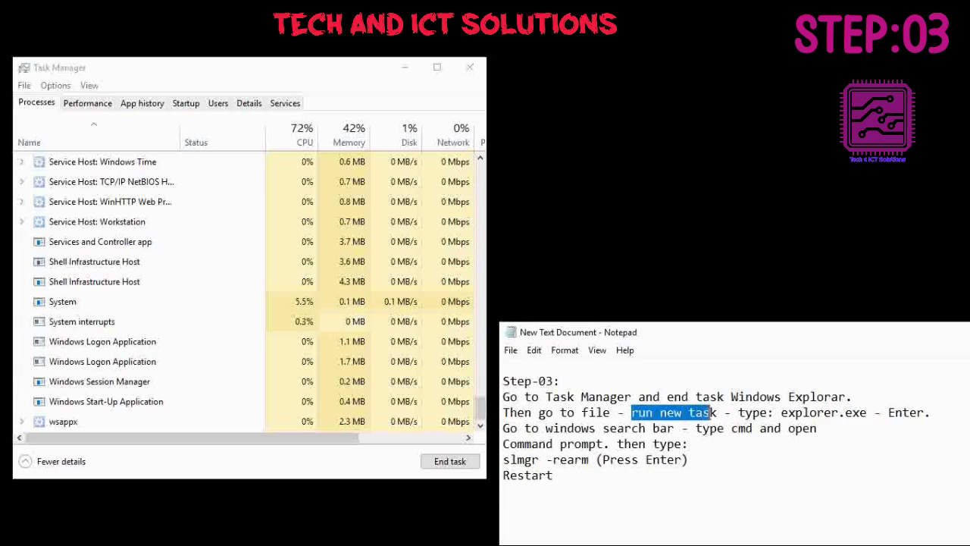
left_click(739, 413)
left_click_drag(774, 412, 867, 412)
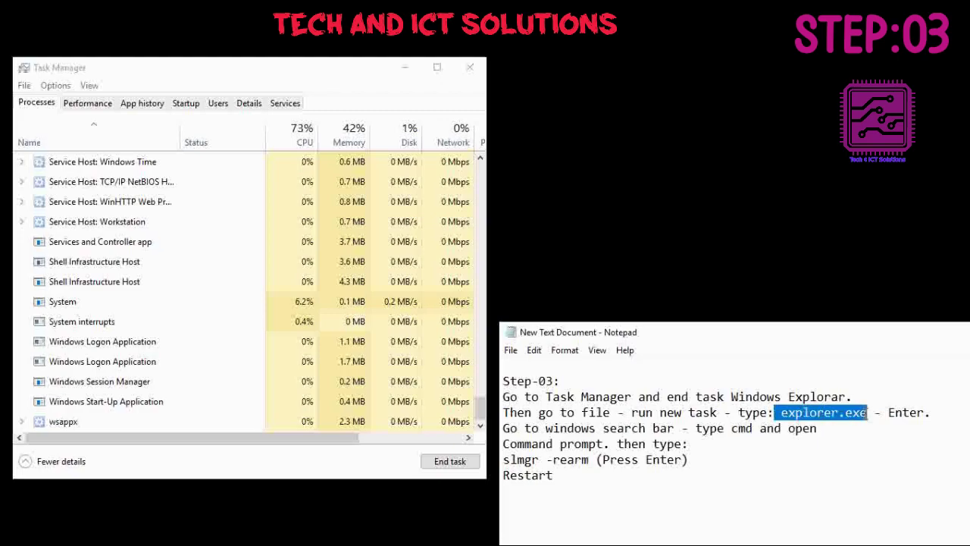
Run Explorer.exe as a new task from Task Manager's File menu.
left_click(24, 84)
left_click(58, 110)
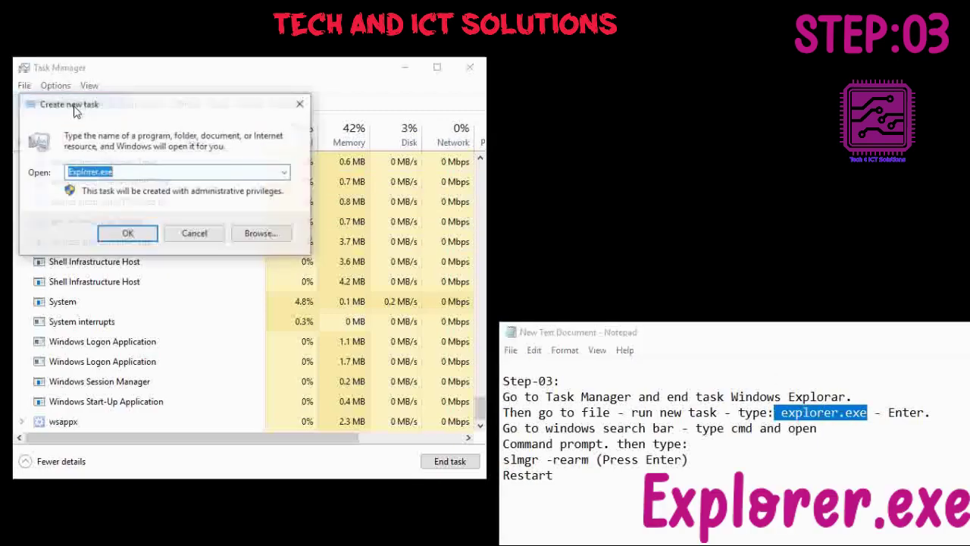
left_click(135, 171)
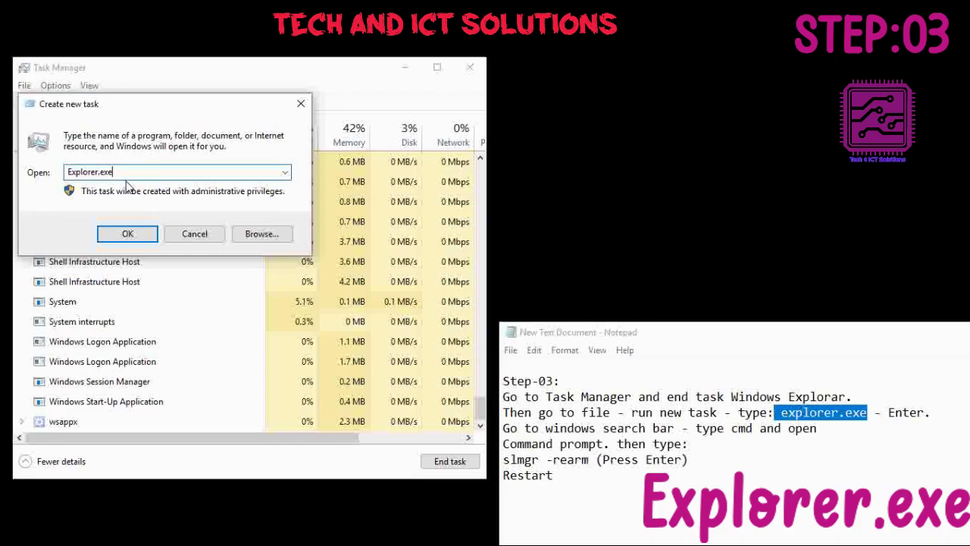
left_click(128, 233)
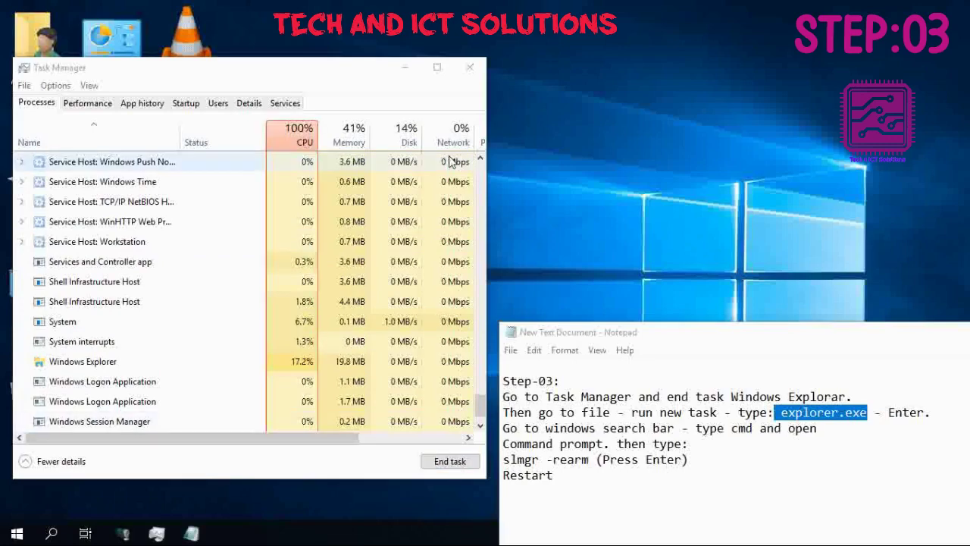
Close Task Manager and refresh the desktop.
left_click(471, 68)
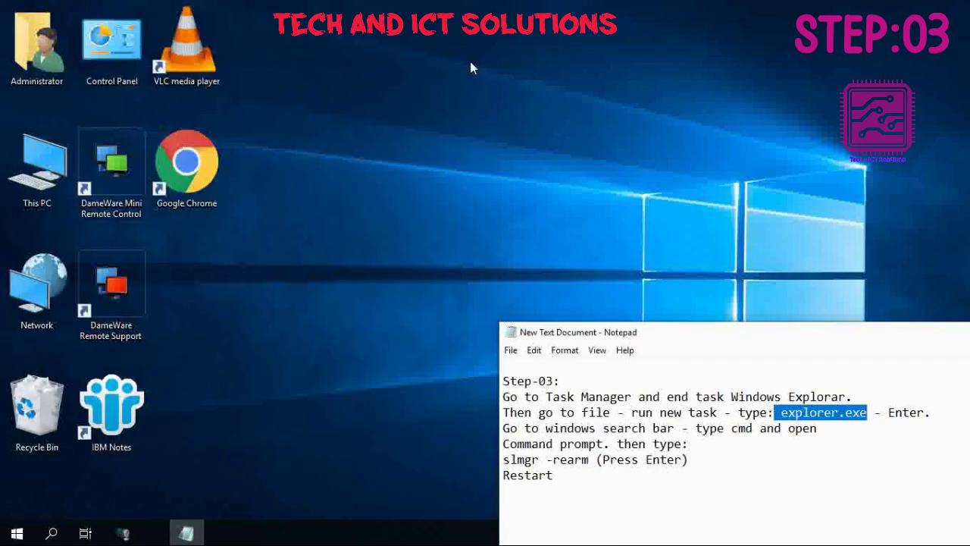
right_click(479, 113)
left_click(553, 160)
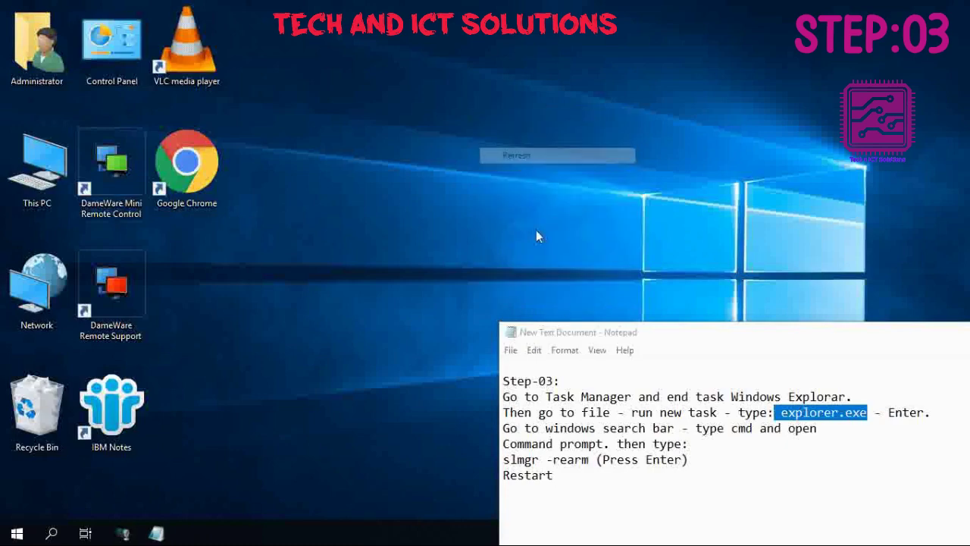
Search for 'cm' in Windows search and open Command Prompt.
left_click(691, 457)
left_click_drag(504, 428, 814, 428)
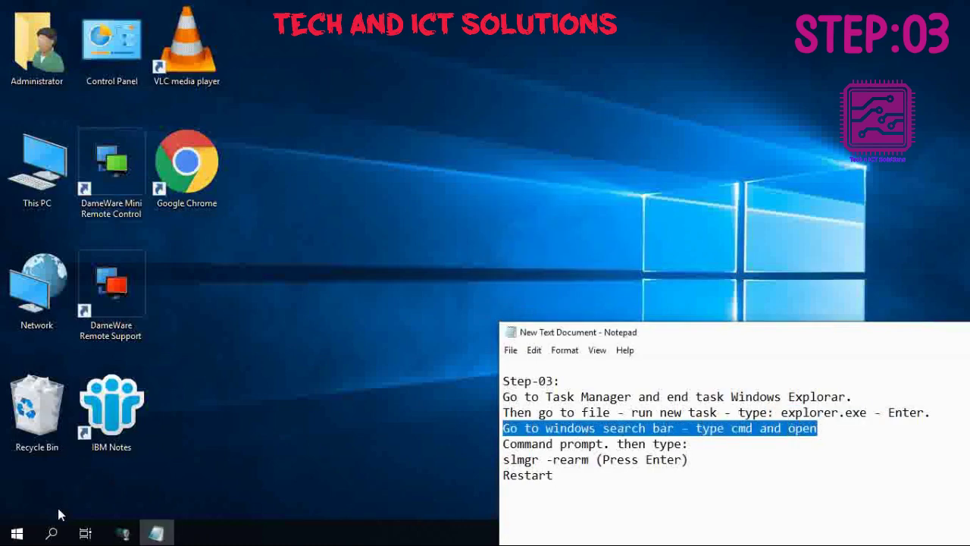
left_click(52, 532)
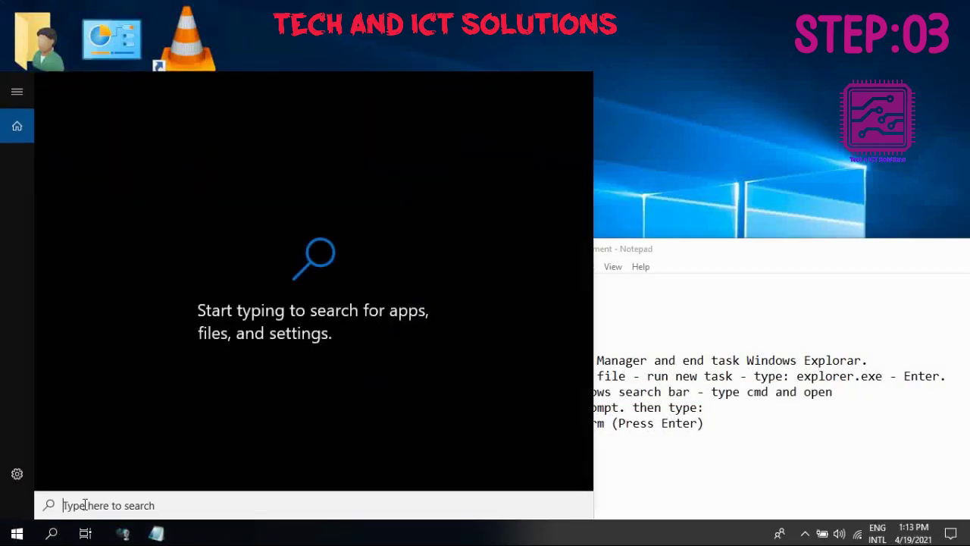
type("cmd")
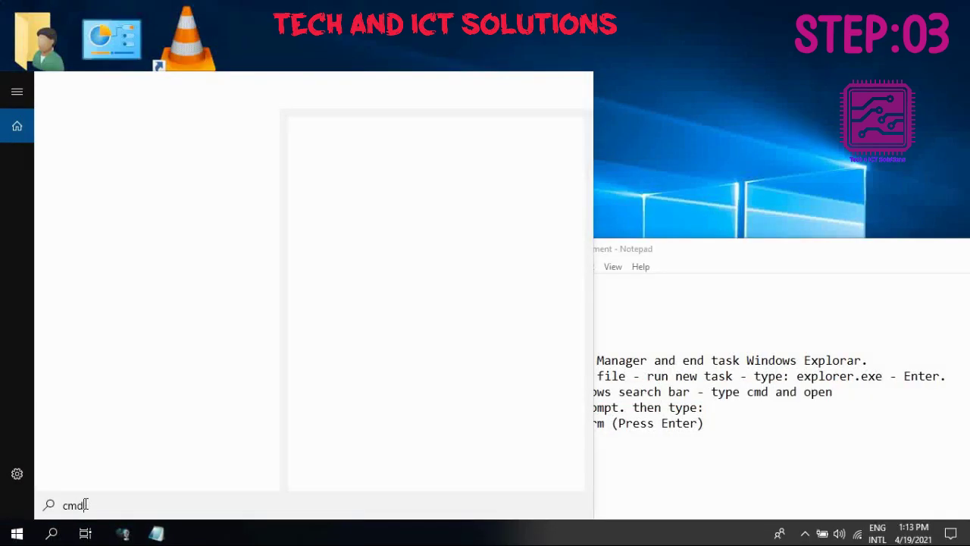
key("Return")
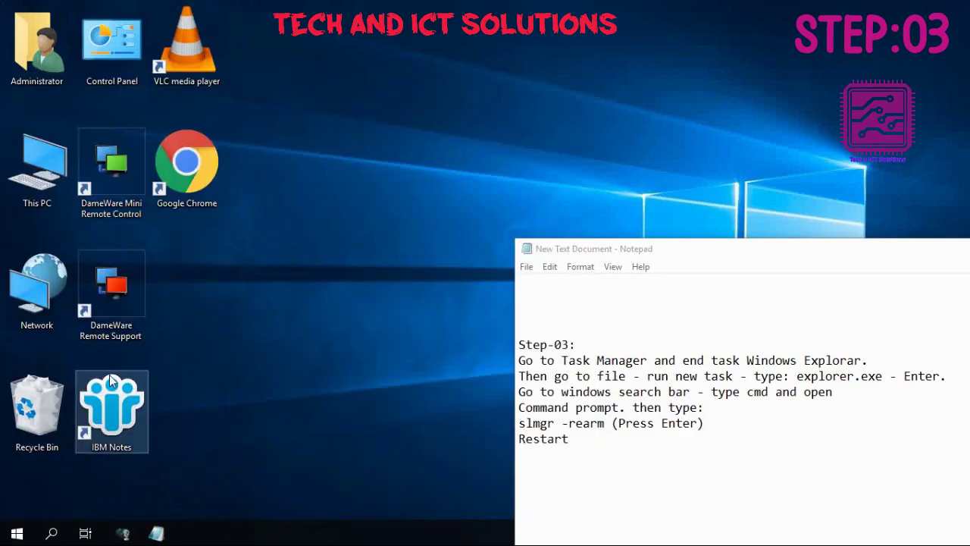
Copy 'slmgr -rearm' from the notes, run it in Command Prompt, and dismiss the success message.
left_click(608, 450)
left_click_drag(606, 422, 530, 423)
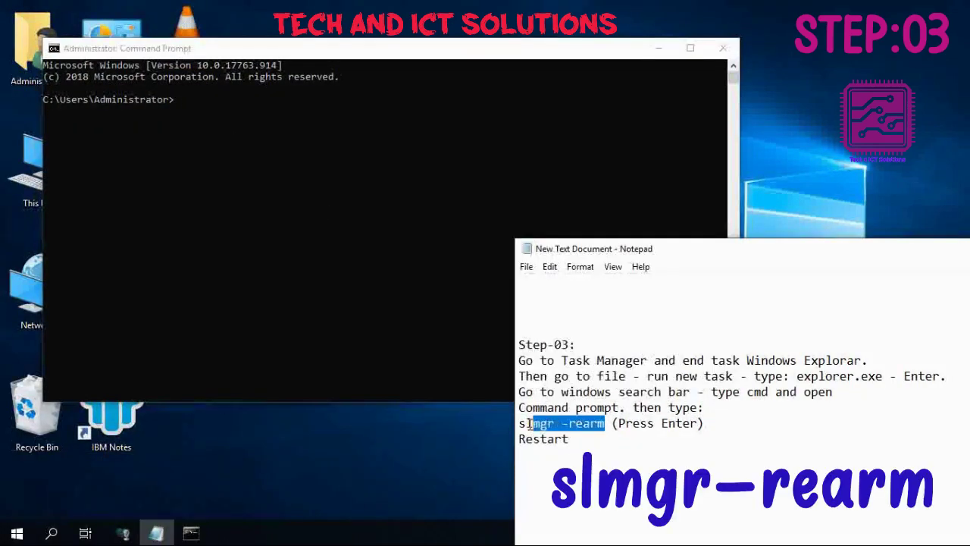
left_click(178, 112)
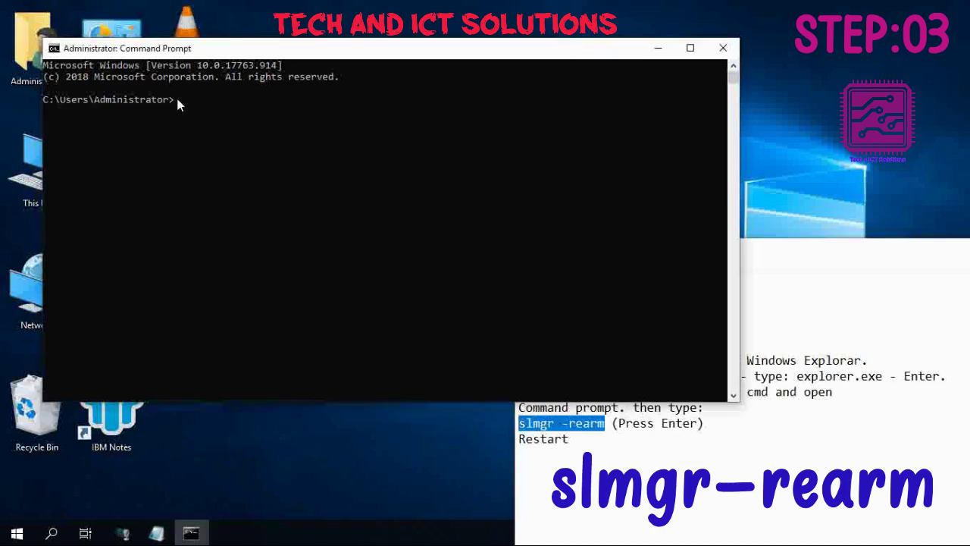
type("slmgr -rearm")
key("Return")
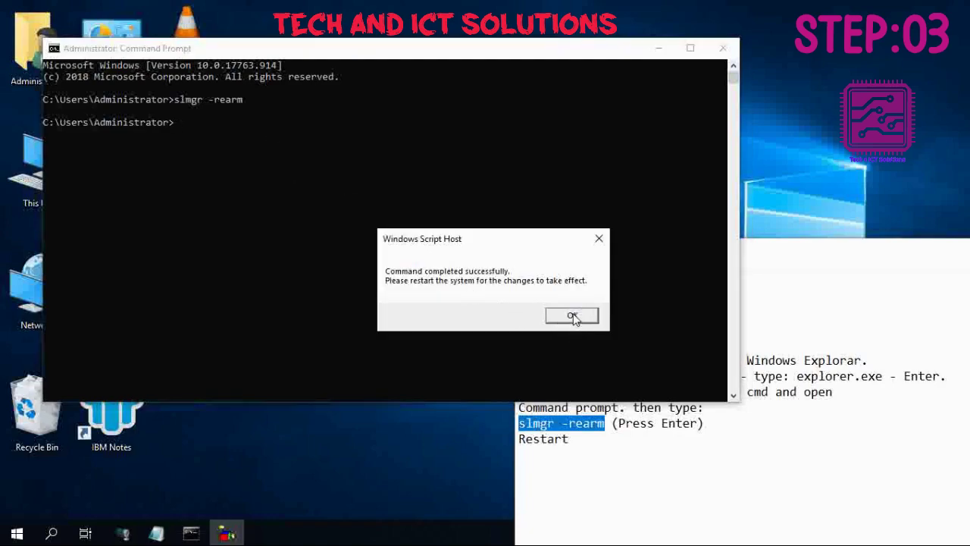
left_click(572, 316)
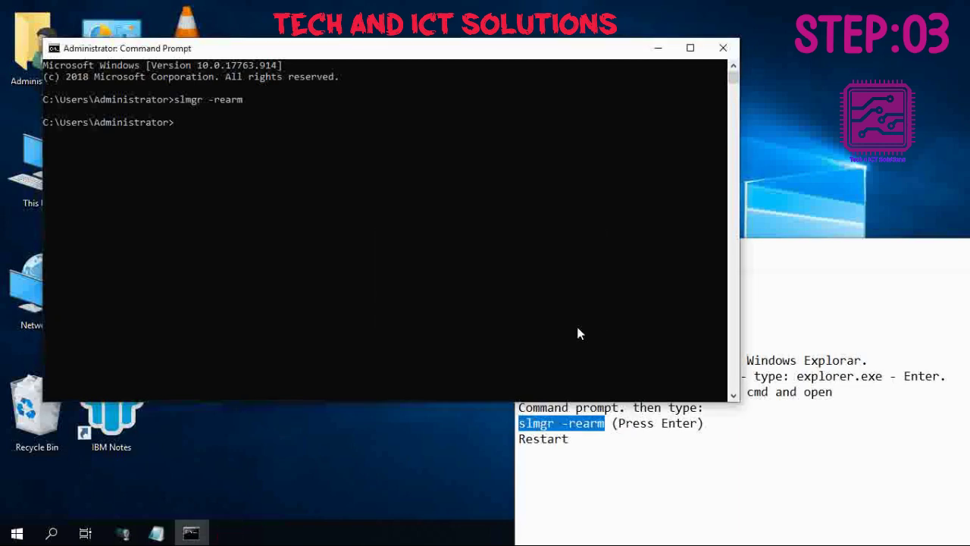